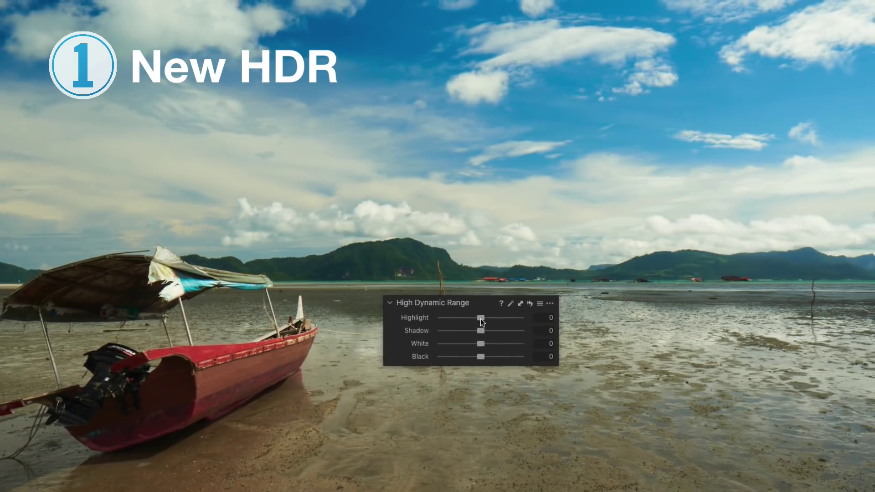
Set the beach photo's HDR Highlight to -100 and White to 100
left_click_drag(479, 315, 431, 320)
left_click_drag(478, 338, 518, 338)
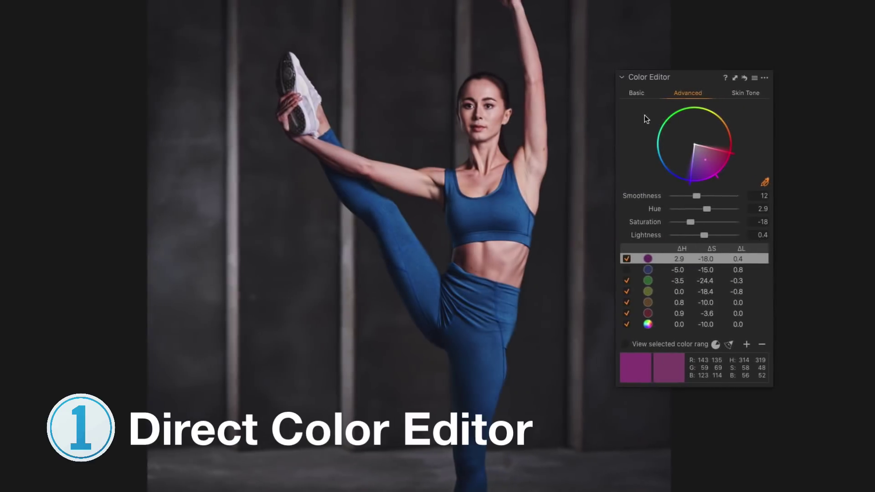
In the Basic Color Editor, drag on the dancer's blue outfit to change its saturation
left_click(629, 98)
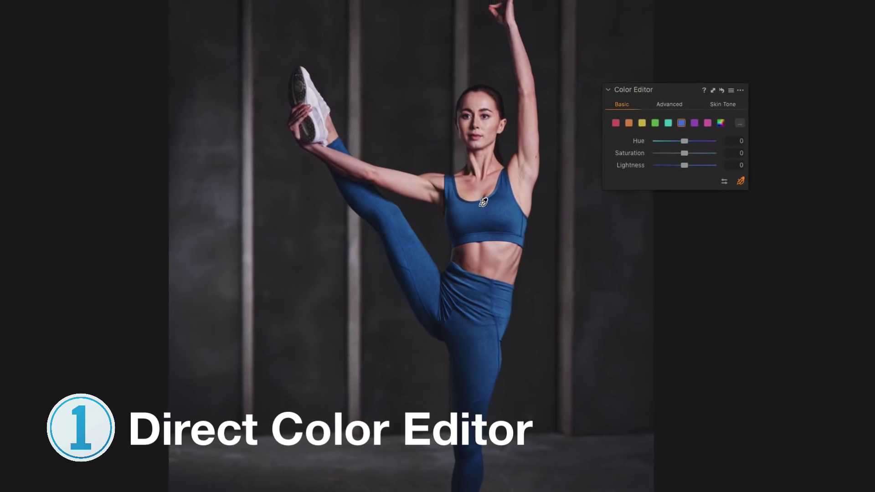
left_click_drag(486, 198, 469, 215)
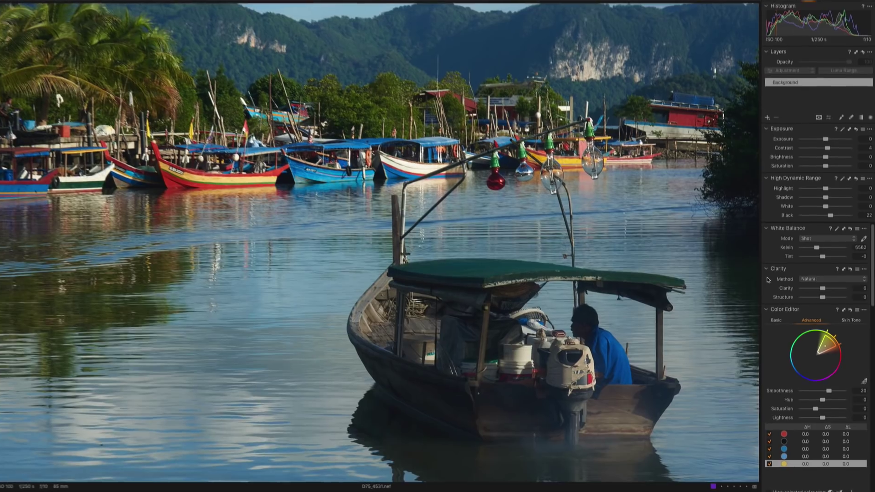
Scroll the boats photo's tool panel and bring up the Exposure tools
scroll(756, 258, "down", 10)
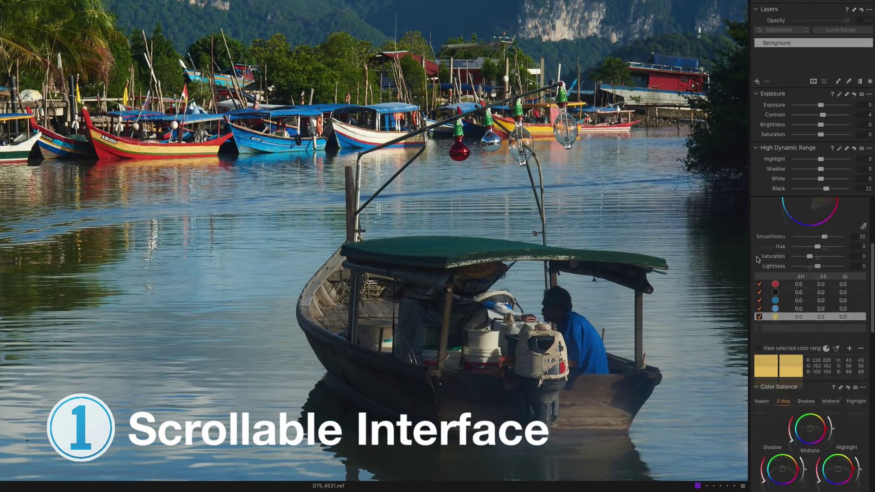
scroll(757, 258, "down", 6)
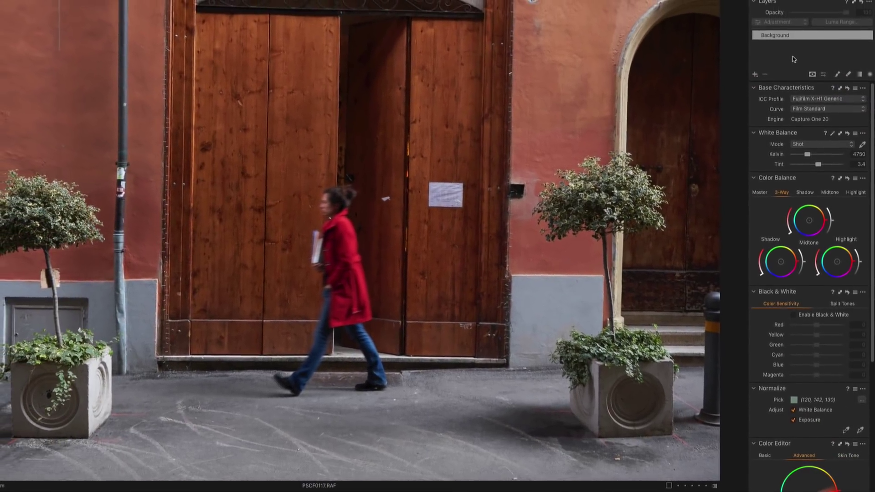
scroll(774, 228, "down", 5)
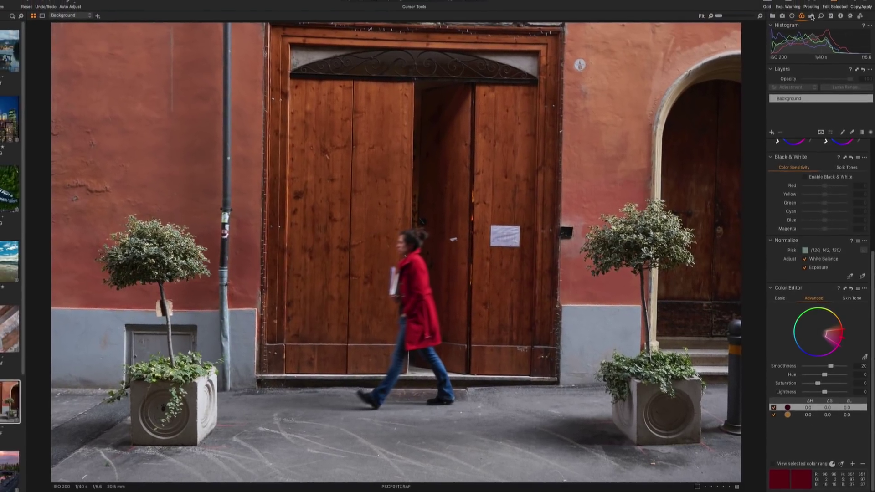
left_click(813, 33)
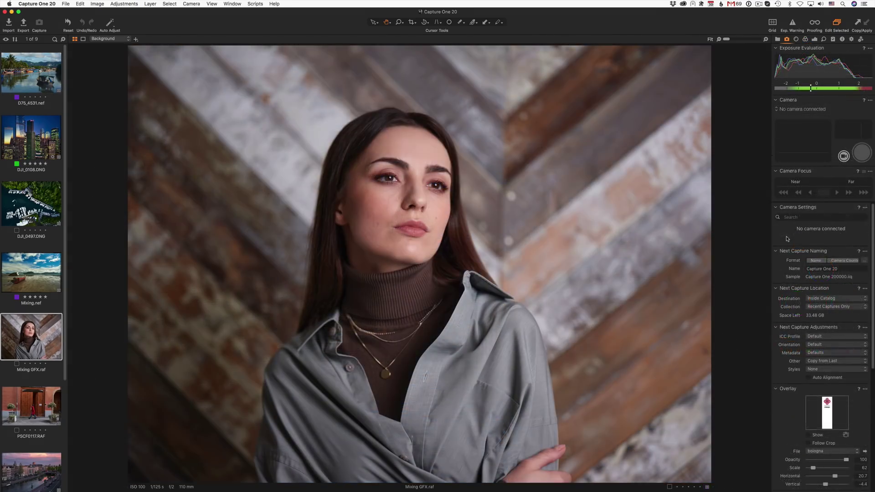
Move White Balance above Exposure and pin the High Dynamic Range tool to the top
scroll(787, 238, "down", 4)
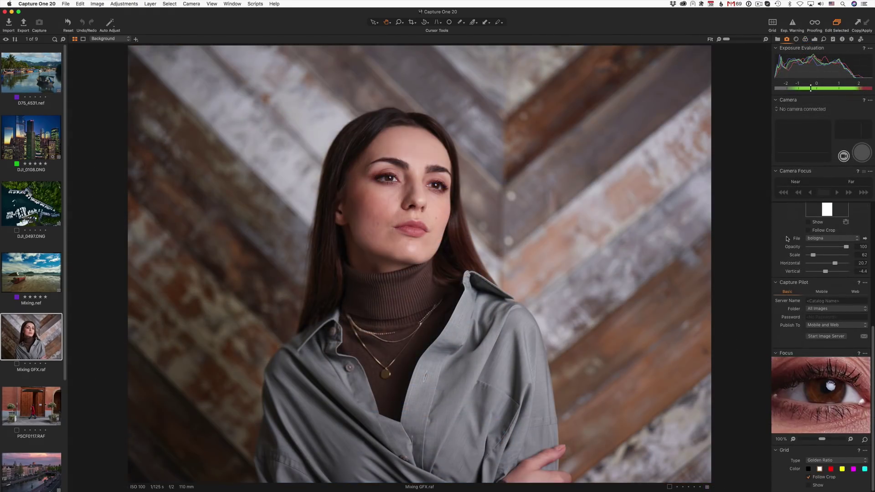
scroll(786, 238, "up", 8)
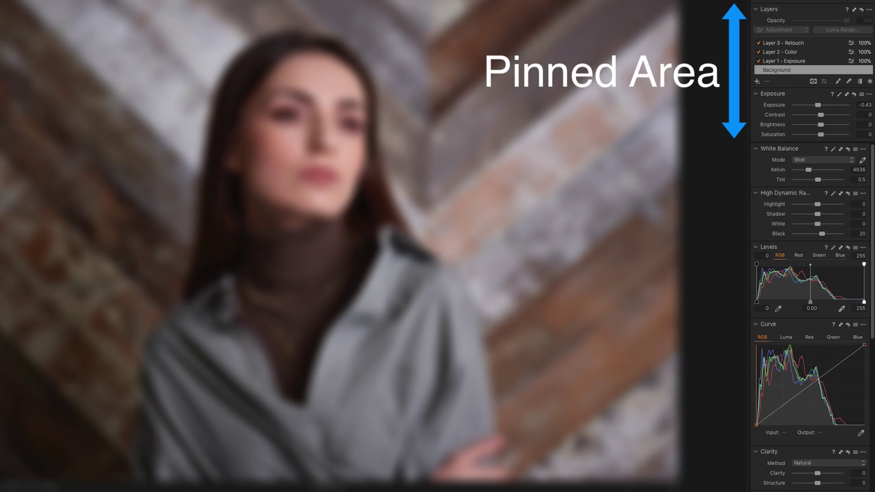
scroll(767, 175, "down", 10)
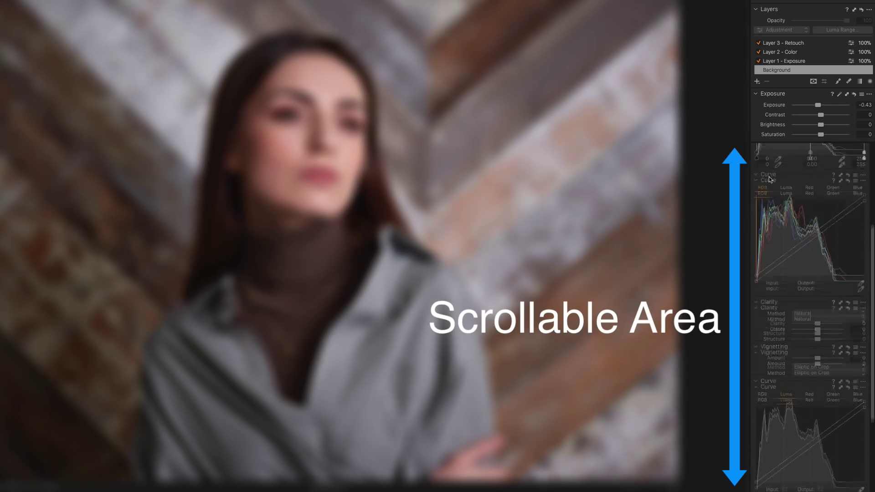
scroll(769, 179, "up", 10)
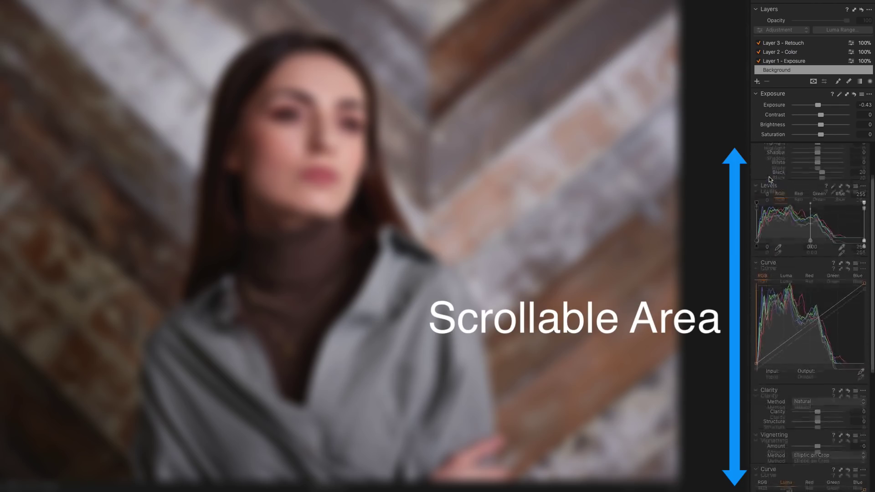
scroll(769, 179, "down", 10)
scroll(769, 179, "up", 10)
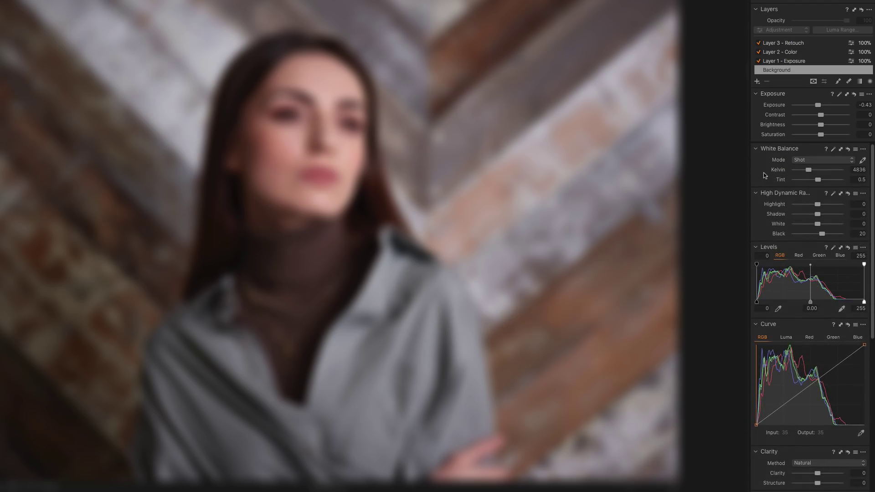
left_click_drag(810, 149, 806, 110)
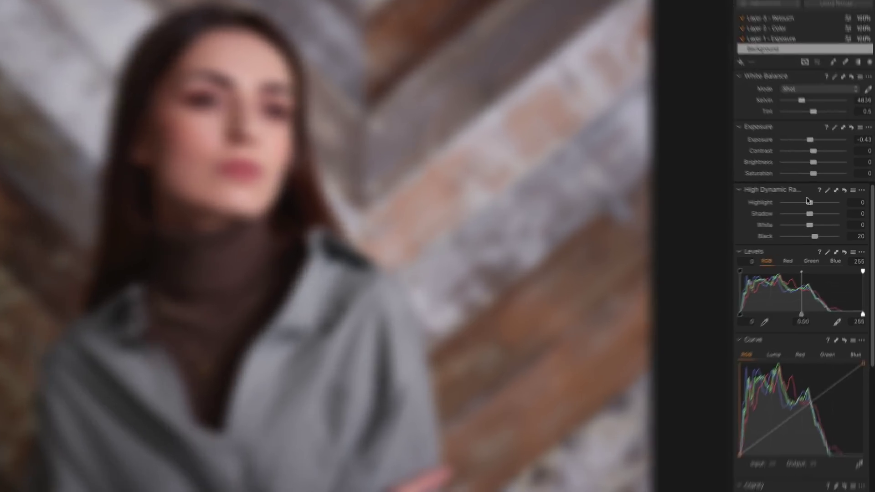
left_click(862, 193)
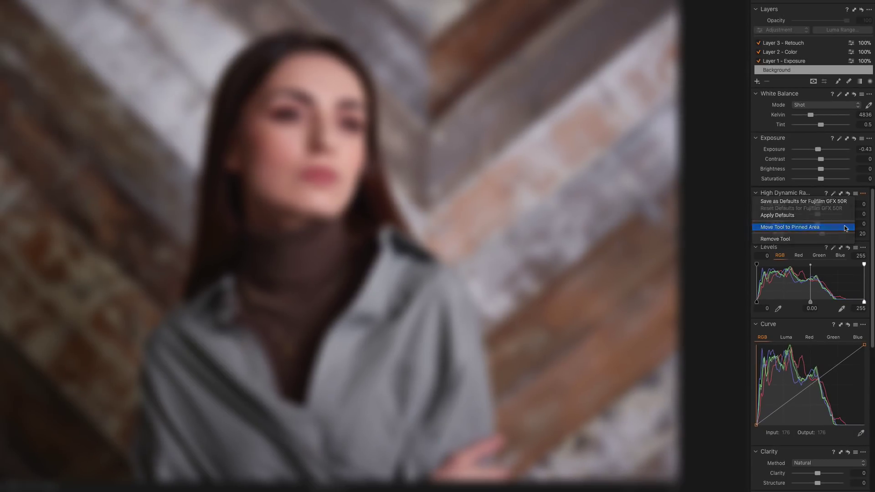
left_click(844, 227)
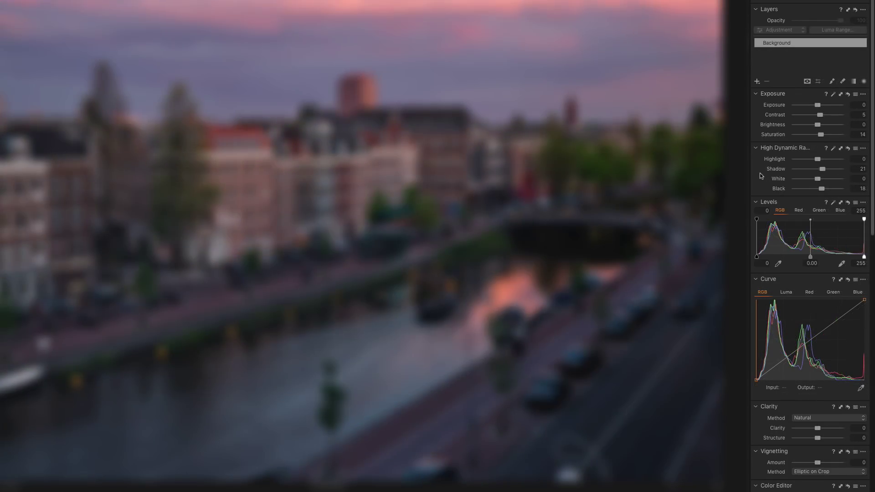
scroll(759, 173, "down", 10)
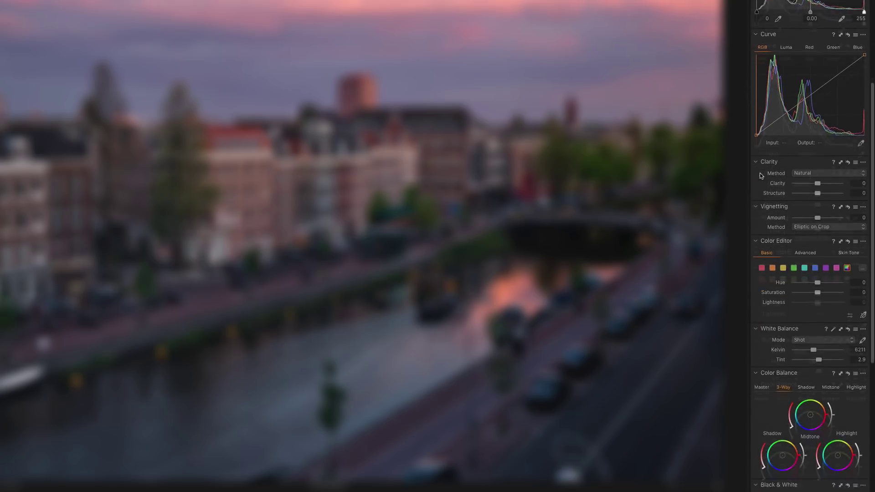
scroll(759, 173, "down", 5)
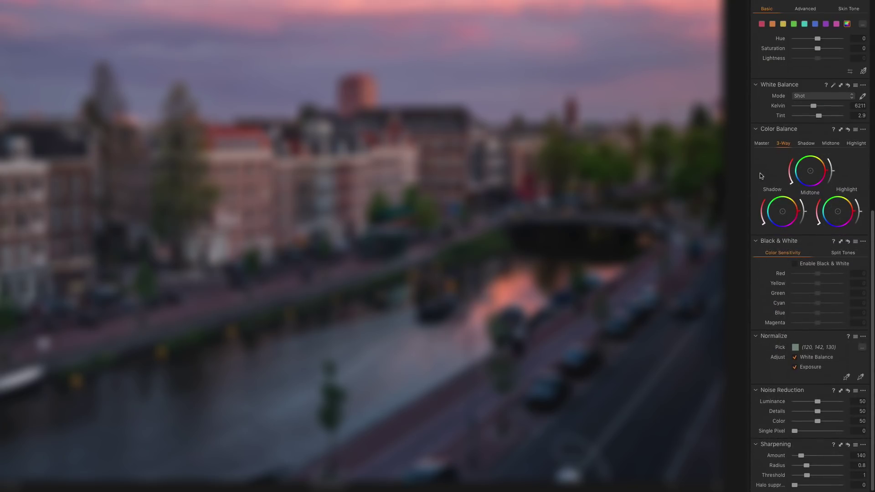
scroll(759, 173, "up", 5)
scroll(759, 173, "up", 10)
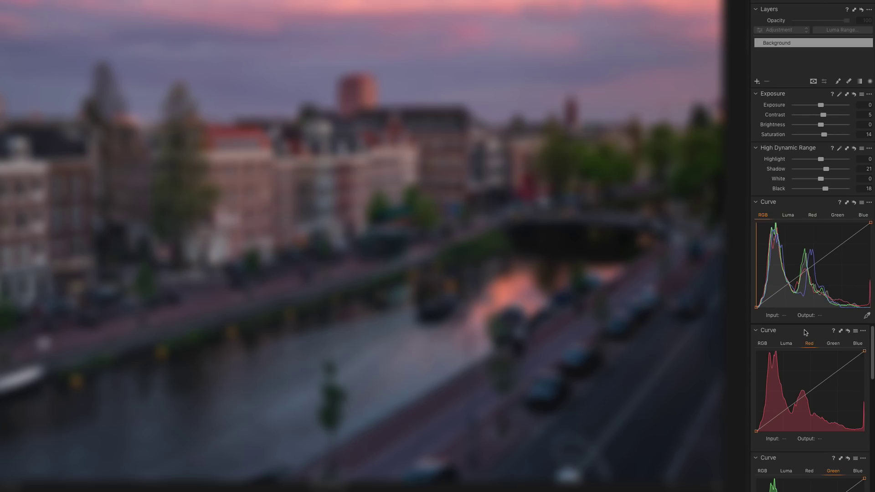
scroll(804, 332, "down", 10)
scroll(804, 332, "up", 6)
scroll(804, 332, "down", 6)
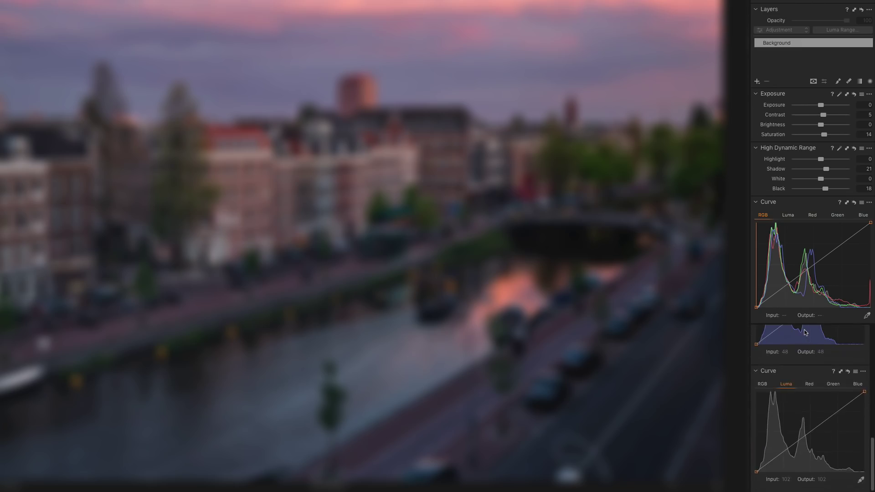
scroll(804, 332, "up", 4)
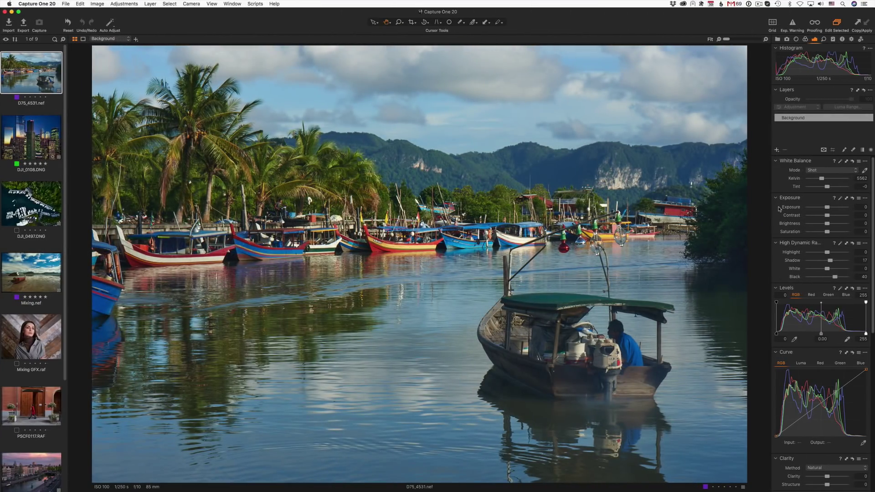
Raise the boats photo's Contrast to 12 by dragging and scrolling the slider
scroll(778, 209, "down", 10)
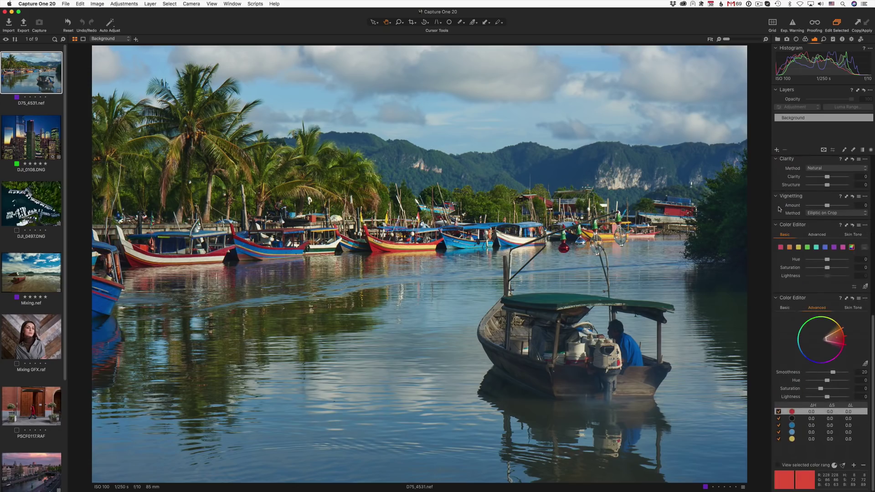
scroll(779, 209, "up", 10)
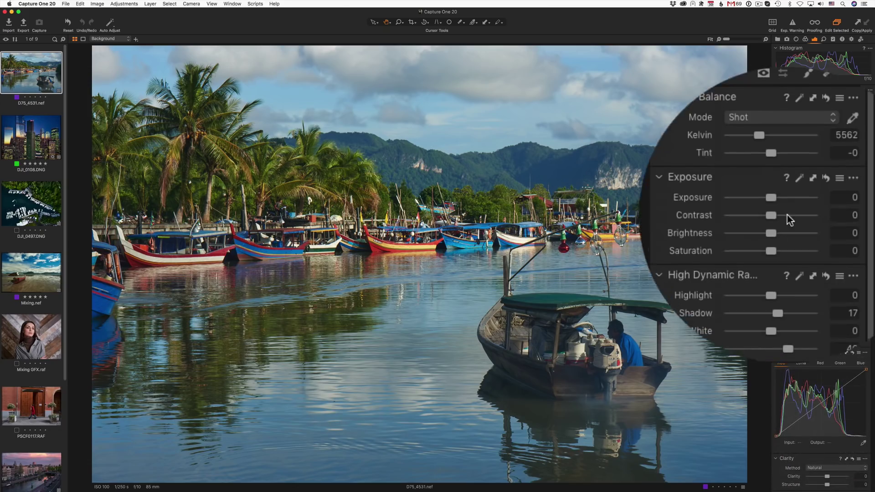
left_click_drag(777, 219, 789, 220)
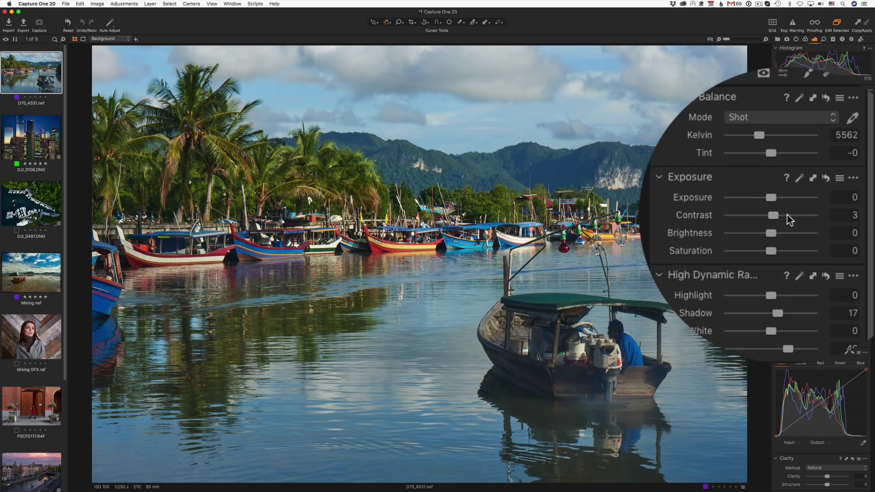
scroll(790, 219, "up", 5)
scroll(789, 219, "down", 12)
scroll(789, 219, "up", 10)
scroll(789, 219, "up", 8)
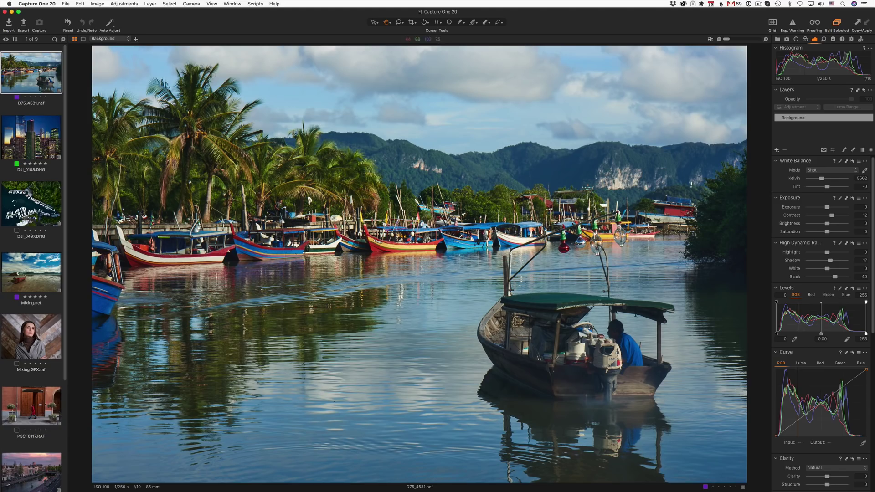
Enable 'Scroll wheel changes slider value' in Capture One Preferences
left_click(36, 4)
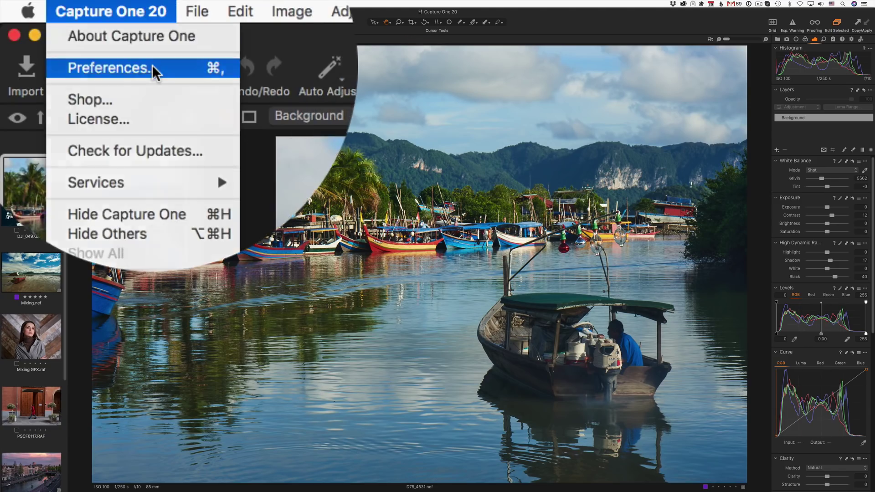
left_click(34, 21)
left_click(409, 172)
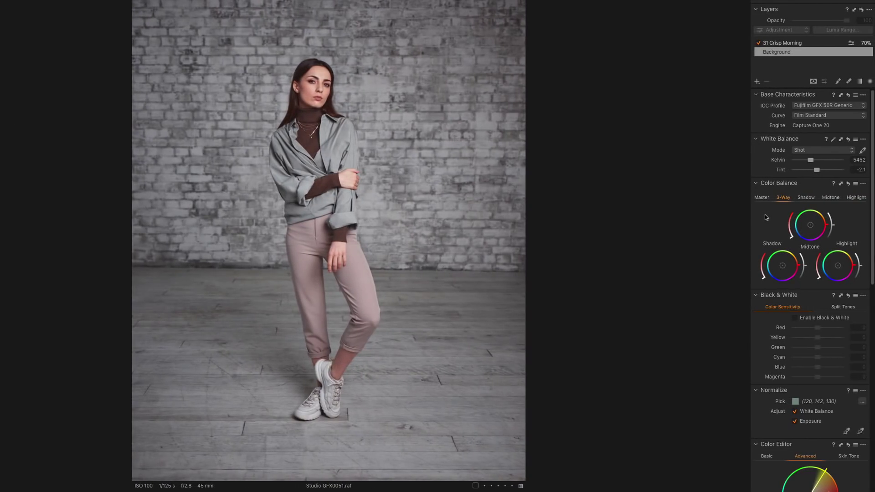
scroll(765, 214, "down", 10)
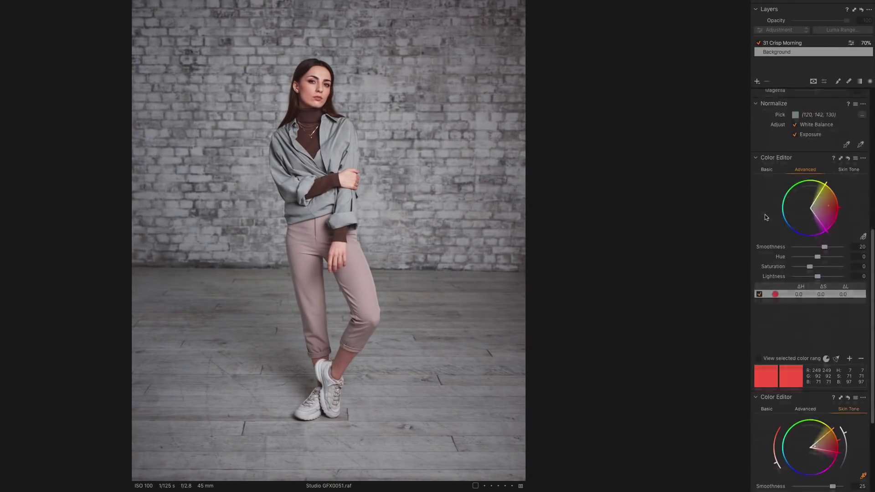
scroll(765, 214, "up", 10)
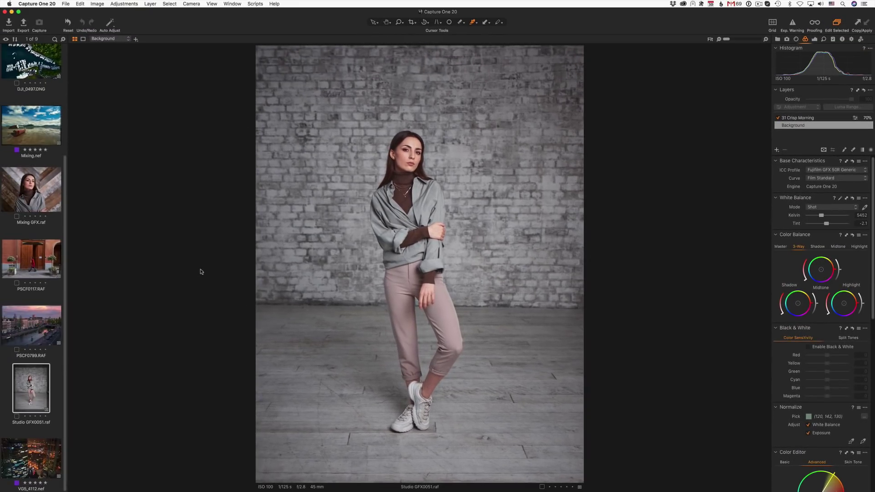
right_click(123, 245)
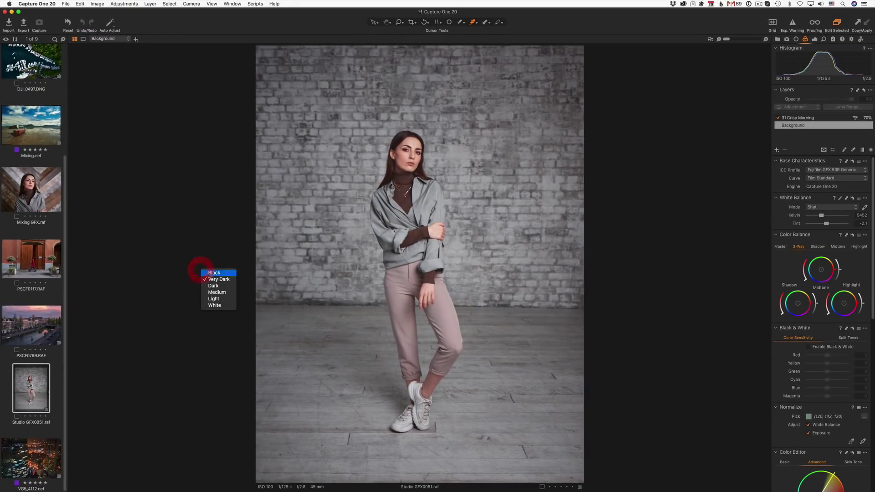
left_click(219, 293)
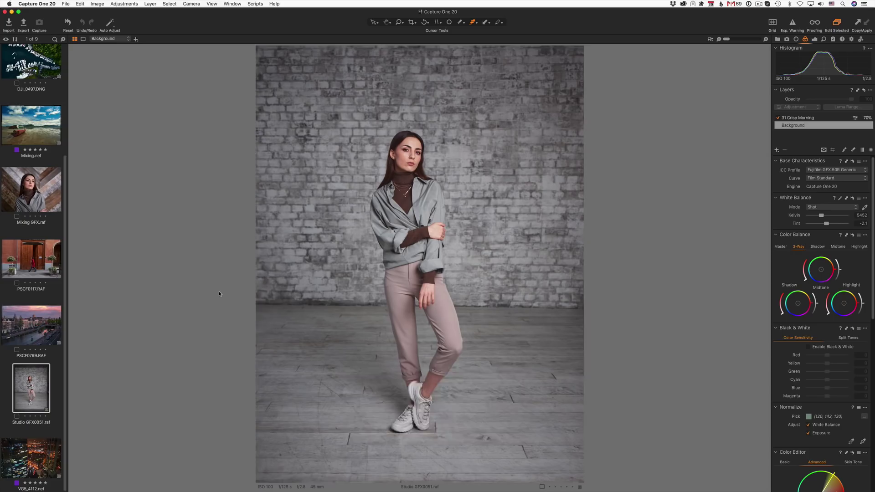
key("shift+5")
key("shift+6")
key("shift+2")
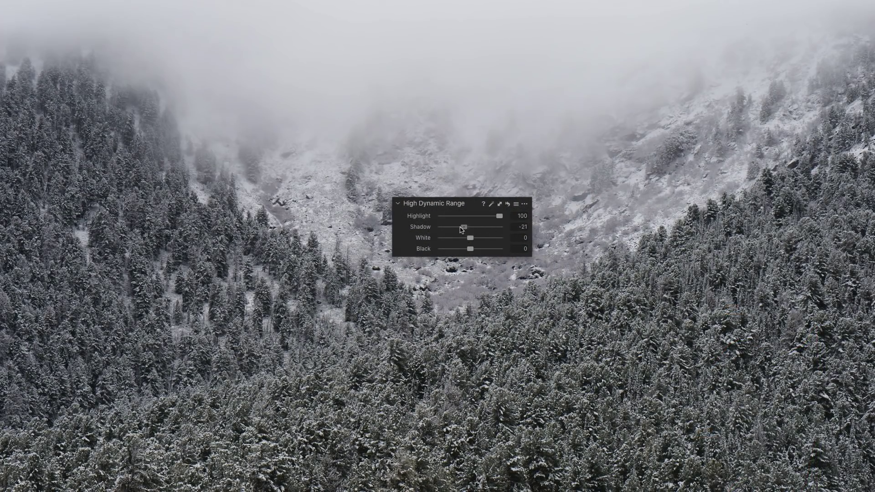
Deepen shadows on the forest and valley photos, then compare Black versus Shadow 40 on the portrait
left_click_drag(460, 228, 448, 228)
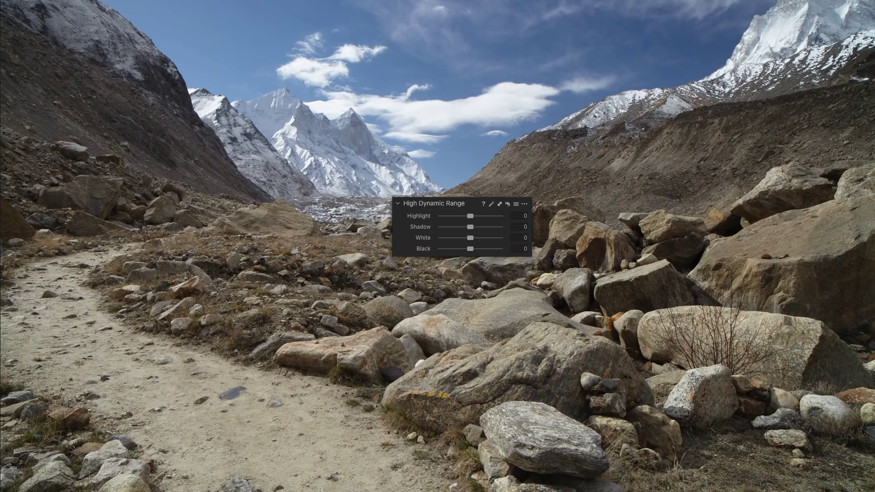
left_click_drag(460, 228, 481, 217)
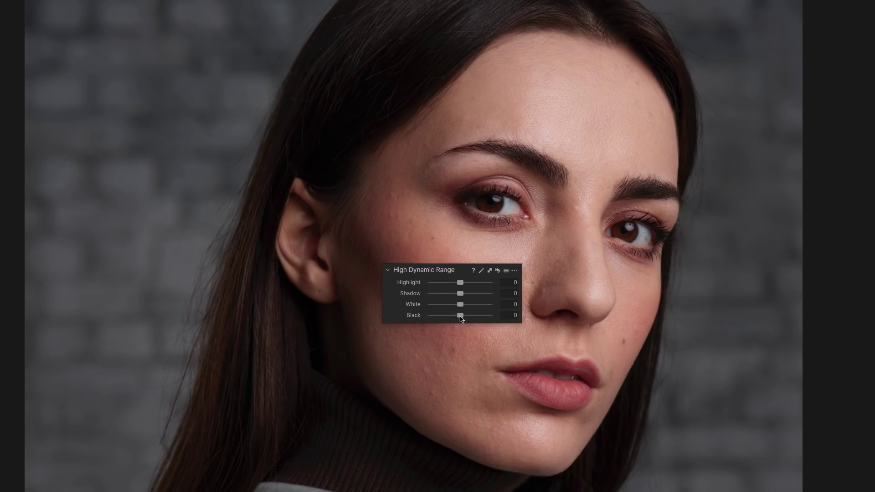
left_click_drag(464, 318, 471, 318)
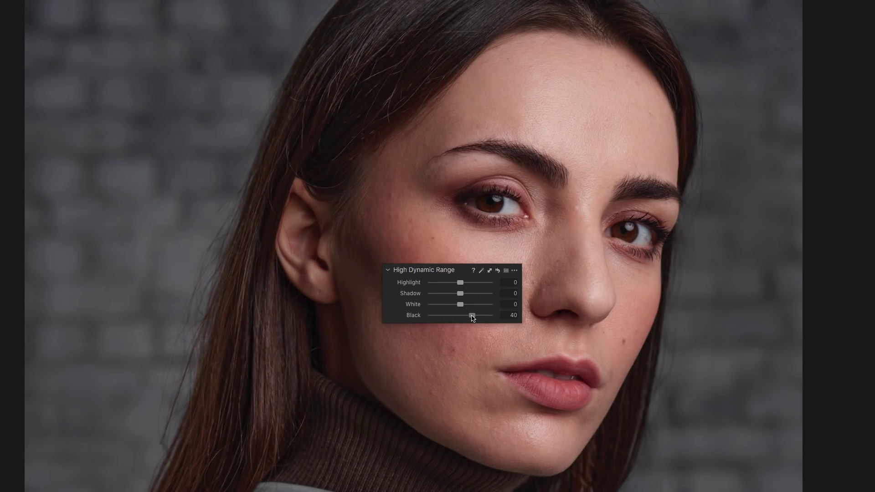
key("super+z")
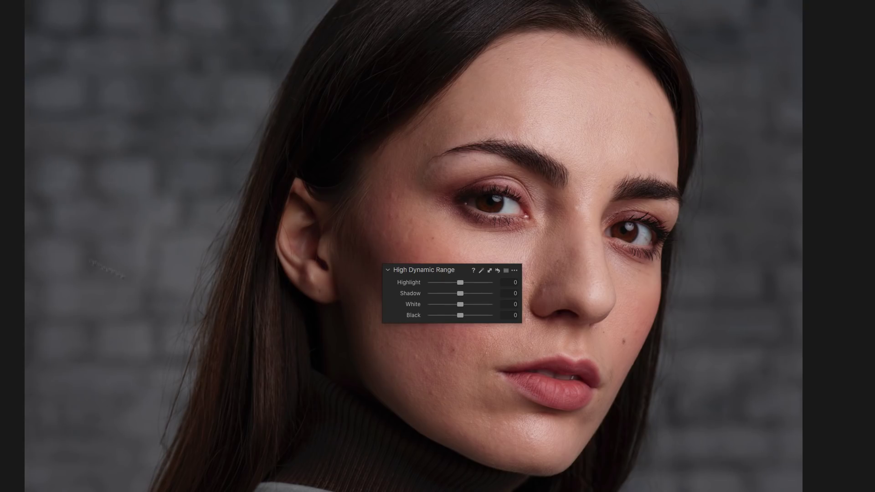
left_click_drag(462, 296, 466, 296)
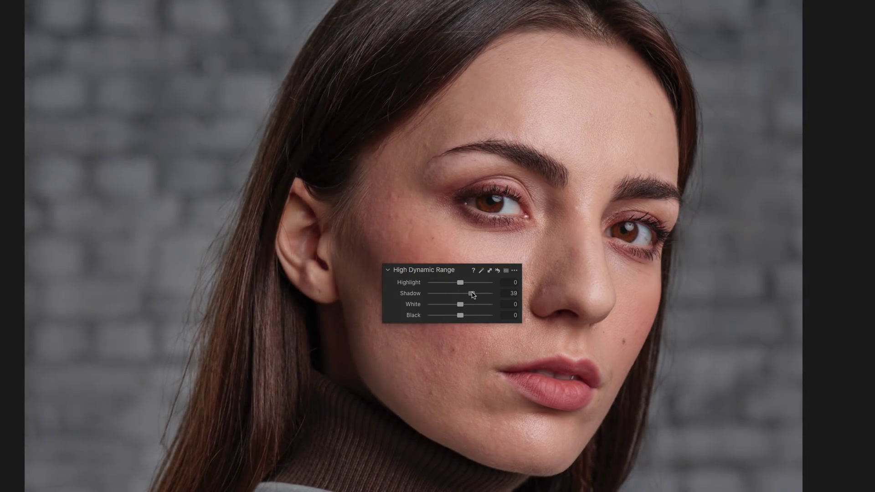
key("Left")
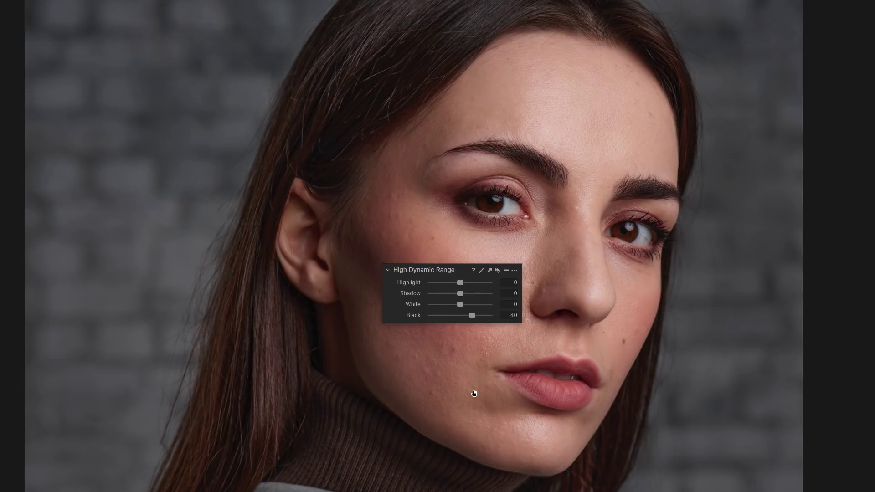
key("Right")
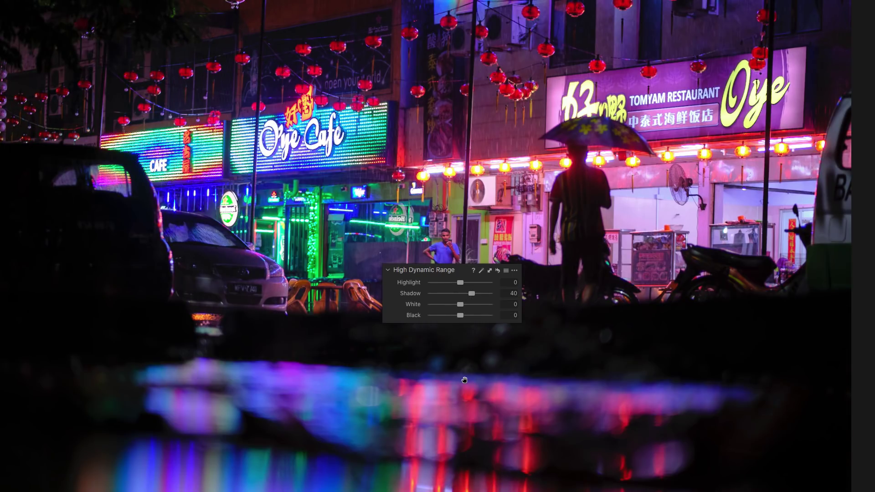
Compare the night street version, then darken the beach sky with White -100 and lower Highlight
key("Left")
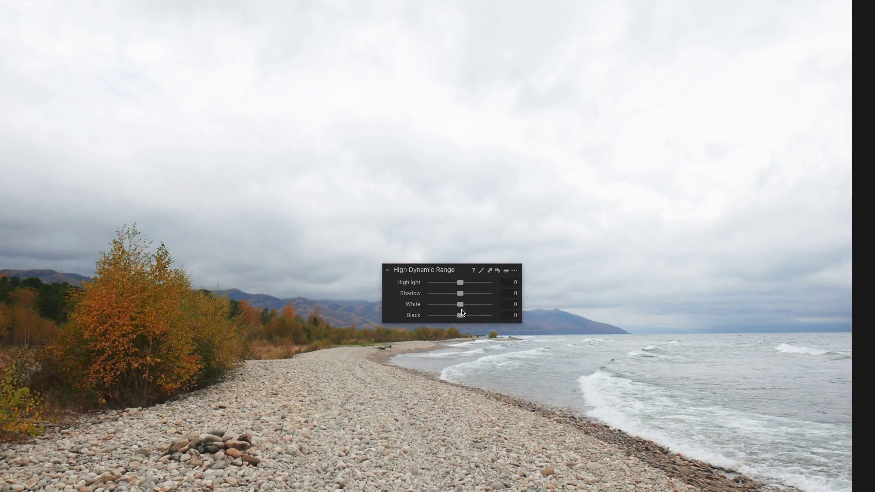
left_click_drag(460, 304, 425, 308)
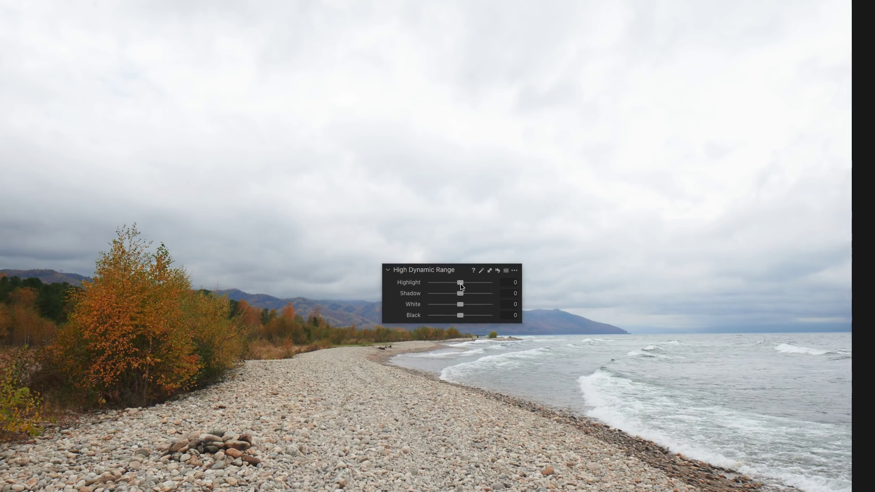
left_click_drag(460, 283, 430, 283)
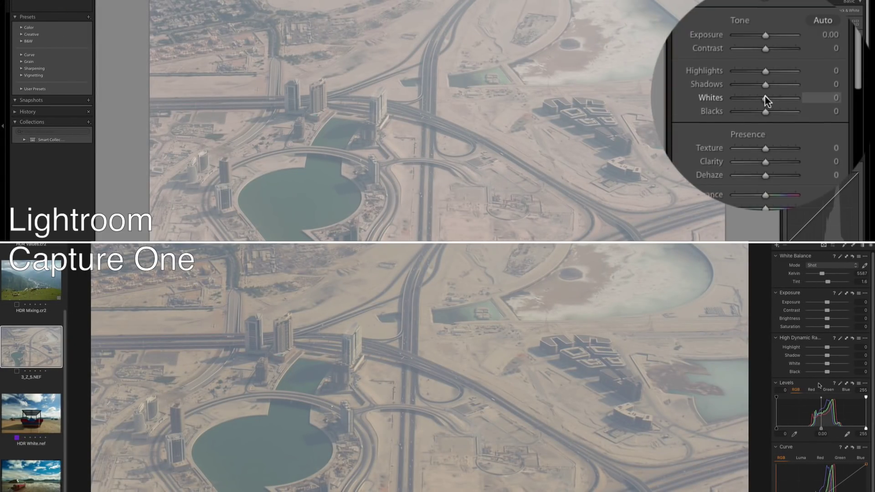
Try HDR White on the aerial photo, reset it, then apply Auto Levels for black 94, white 187
mouse_move(825, 97)
left_mouse_down()
mouse_move(759, 103)
mouse_move(815, 105)
left_mouse_up()
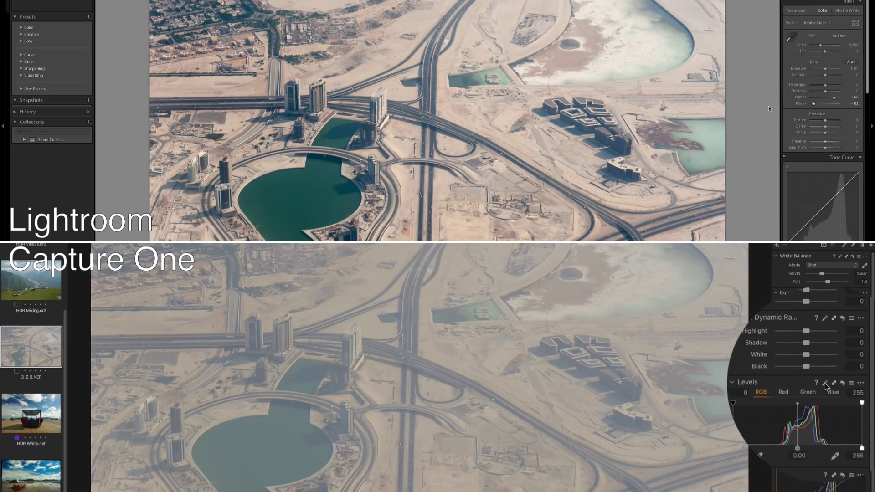
left_click(825, 384)
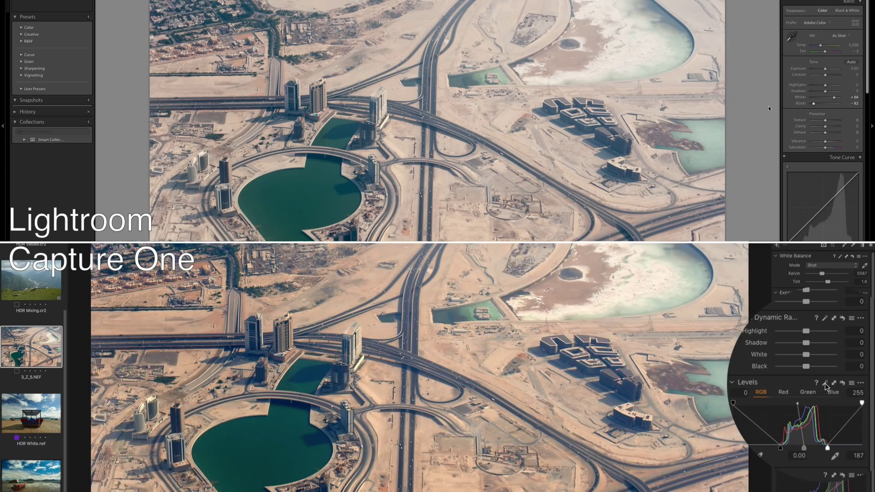
left_click(852, 384)
left_click_drag(828, 363, 845, 367)
left_click(843, 339)
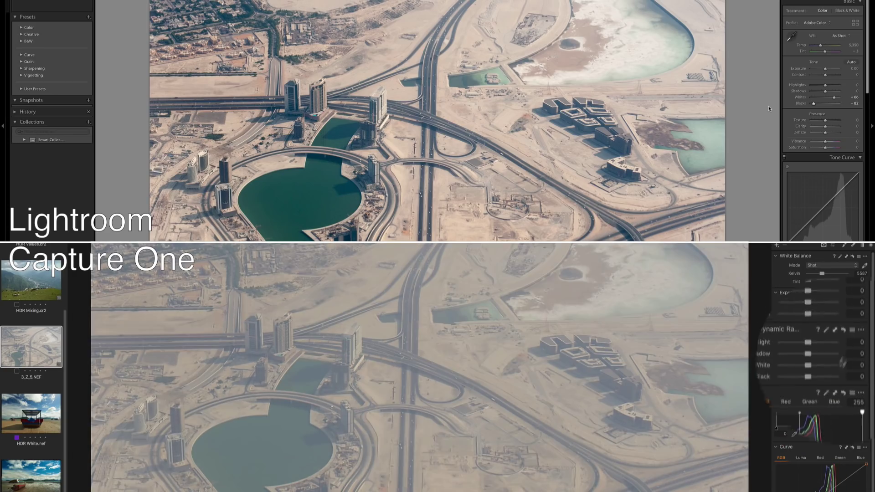
left_click(827, 385)
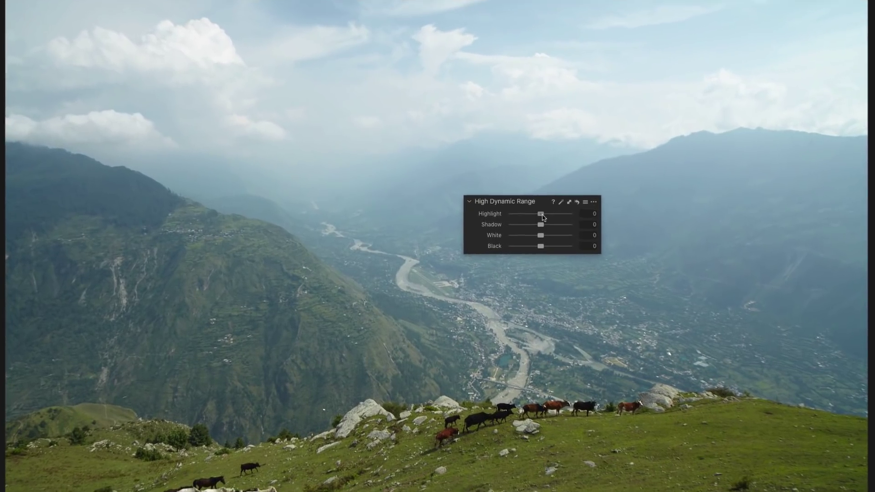
Set Highlight to -100 on the mountain photo and toggle the HDR before/after preview
left_click_drag(542, 217, 574, 236)
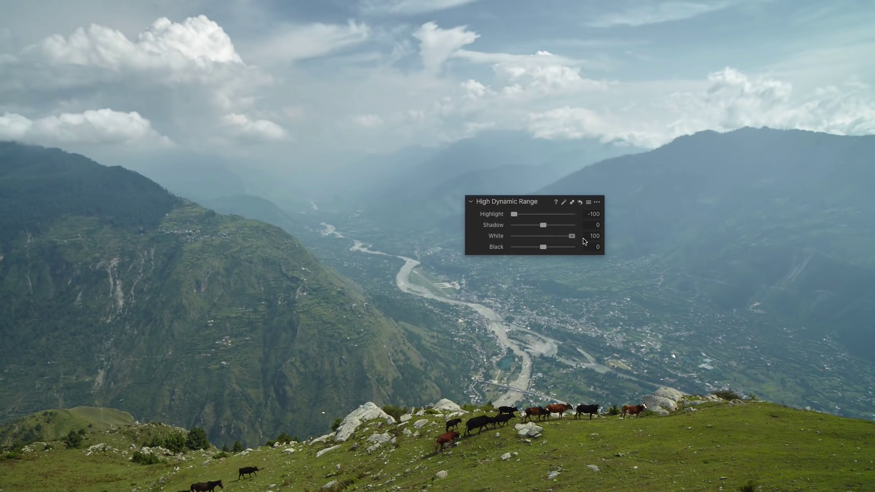
left_click(581, 203, "alt")
left_click(581, 203)
left_click(580, 202)
left_click(580, 203)
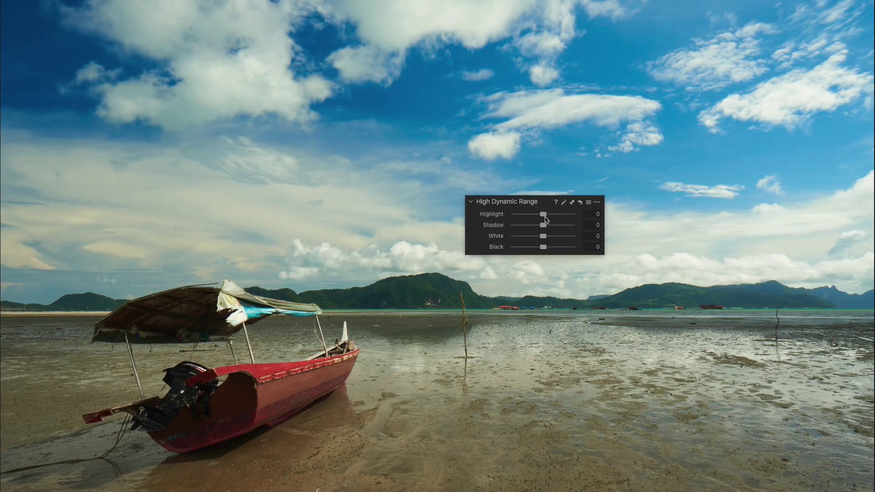
Darken the boat scene's sky, adjust Shadow and Black, then reset all HDR values to 0
left_click_drag(543, 214, 595, 245)
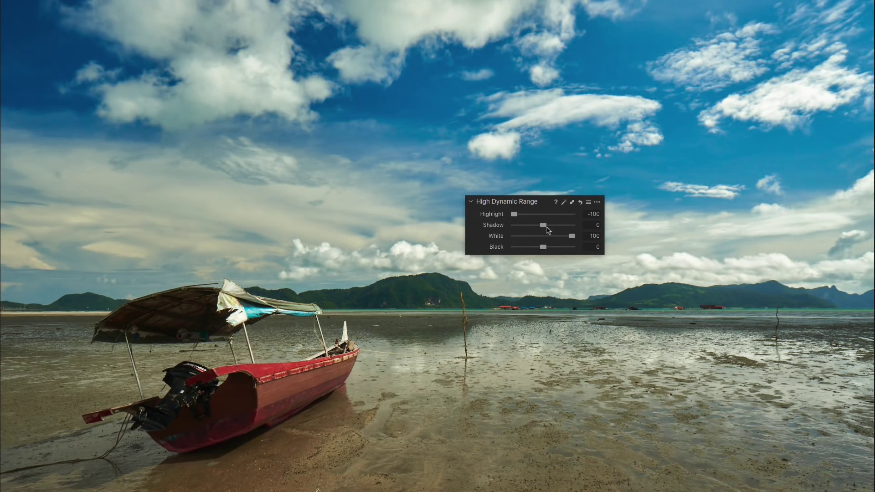
left_click_drag(544, 228, 558, 248)
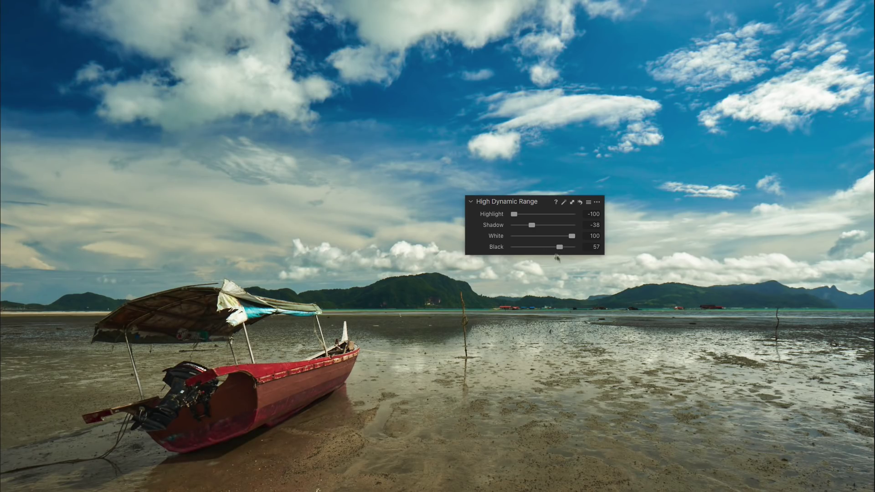
left_click(580, 202)
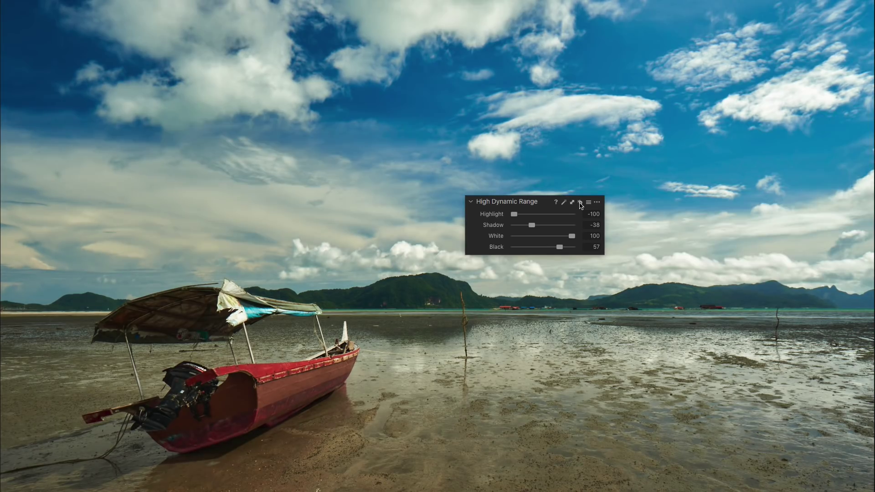
left_click(579, 202)
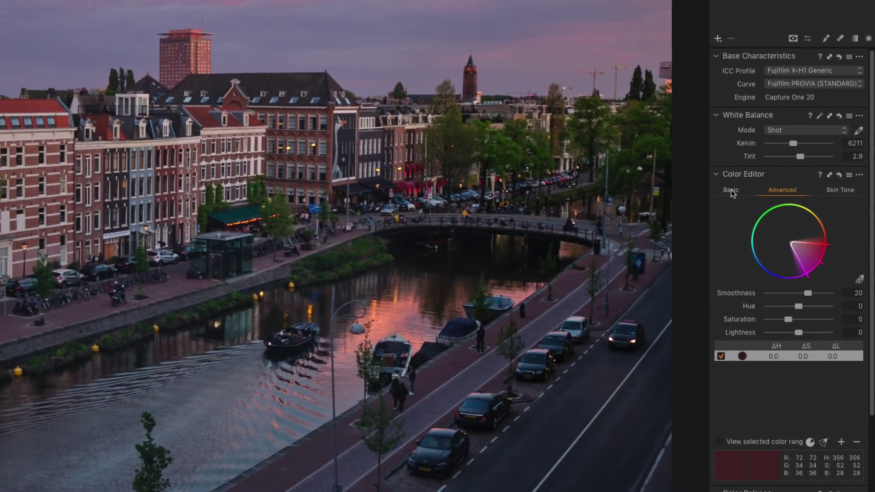
In the Basic Color Editor, pick the lake's cyan range and set Saturation 80, Hue 30
left_click(750, 210)
left_click(738, 210)
left_click(767, 210)
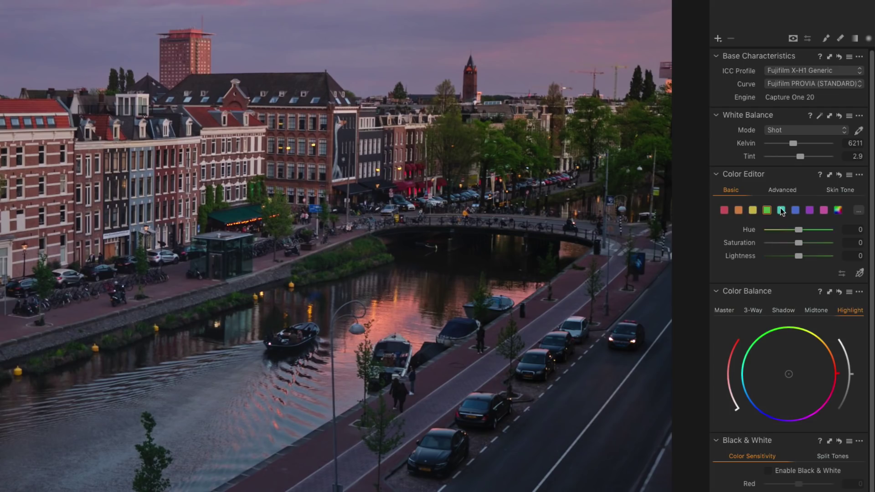
left_click(795, 210)
left_click(838, 210)
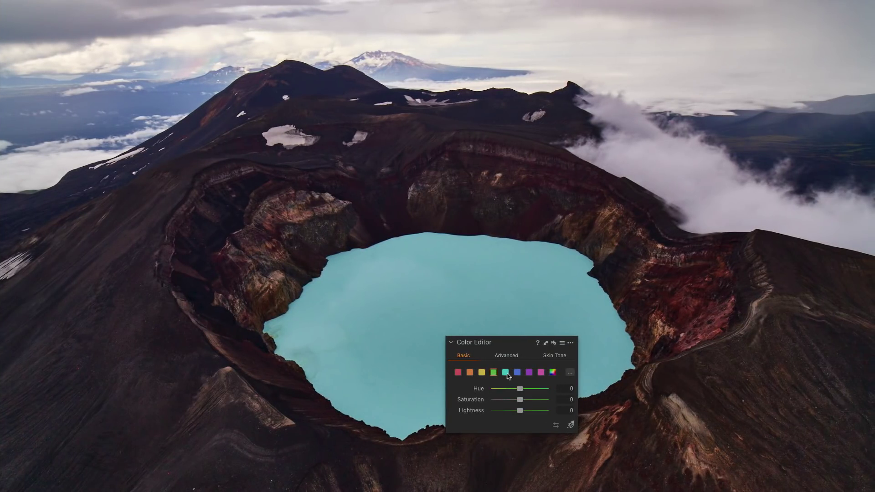
left_click(517, 373)
left_click(529, 372)
left_click(505, 372)
left_click_drag(520, 400, 553, 396)
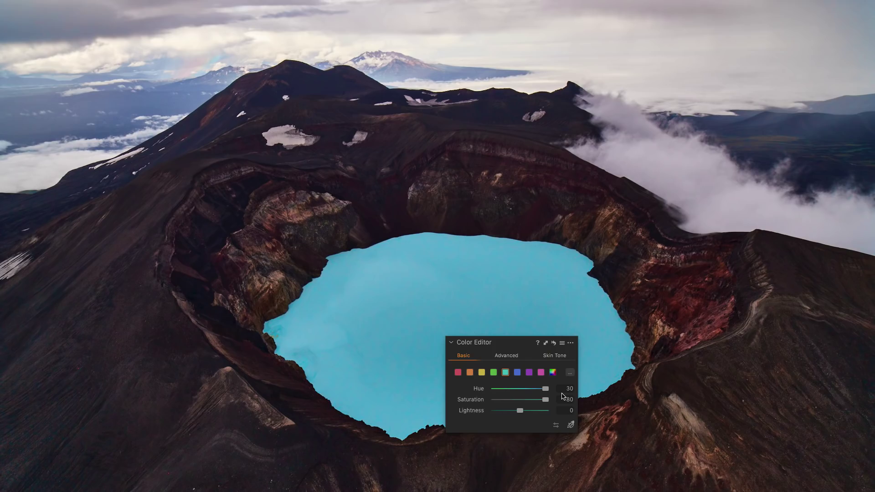
Widen the cyan range toward blue and green, then preview only that range in colour
left_click(571, 373)
left_click_drag(678, 275, 683, 291)
left_click_drag(681, 255, 686, 248)
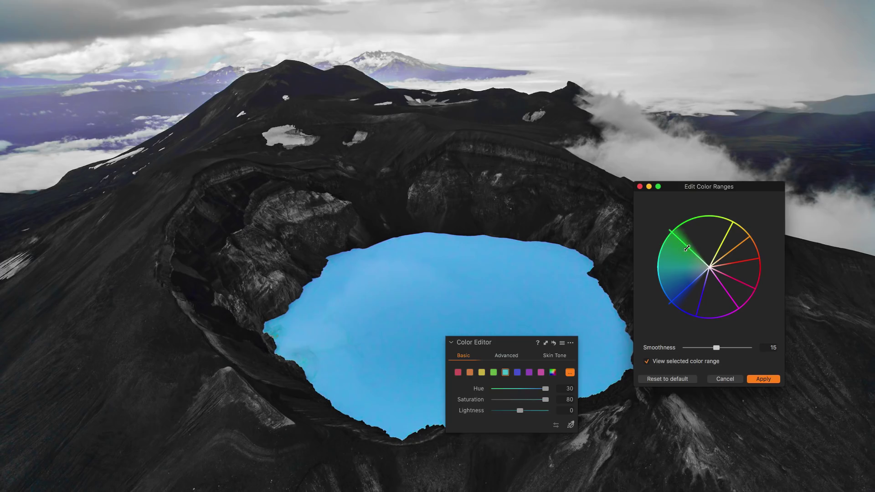
left_click(640, 187)
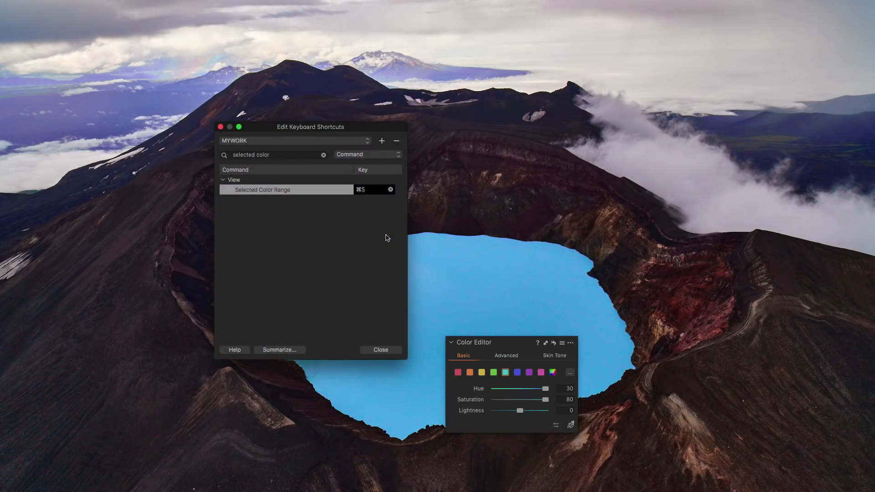
left_click(220, 126)
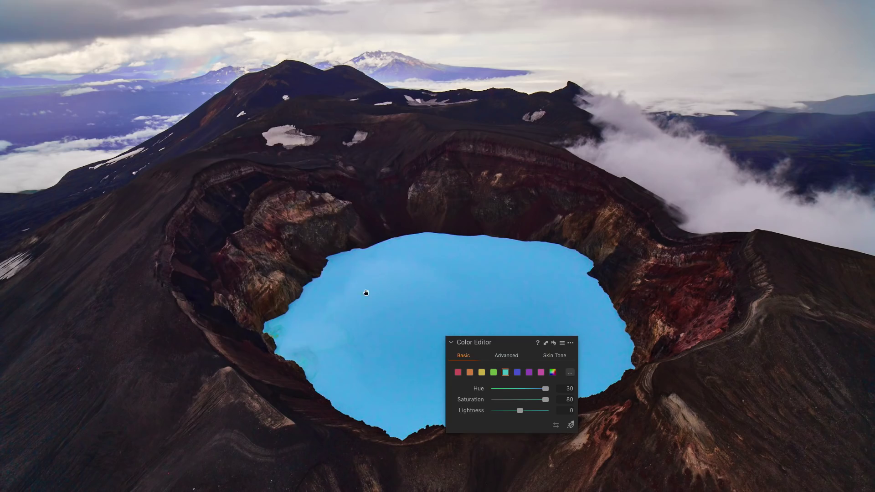
key("super+s")
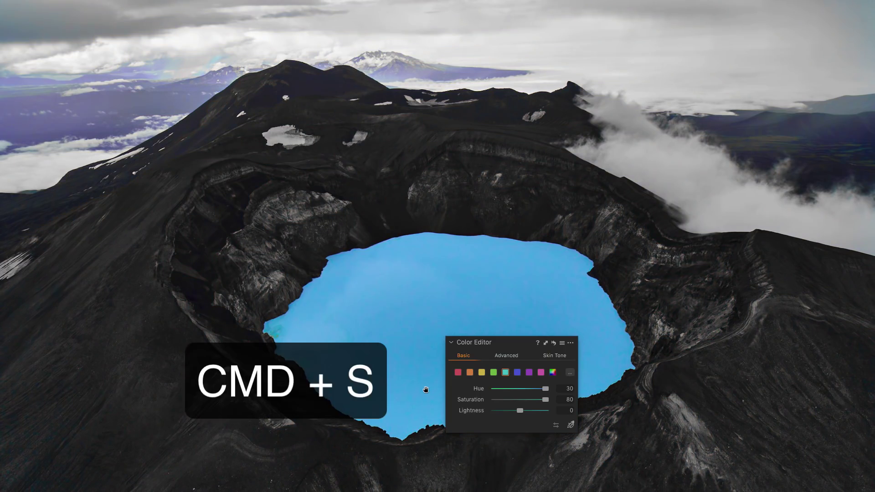
Turn off the colour mask and raise the monk photo's orange Lightness to 19.1
key("super+s")
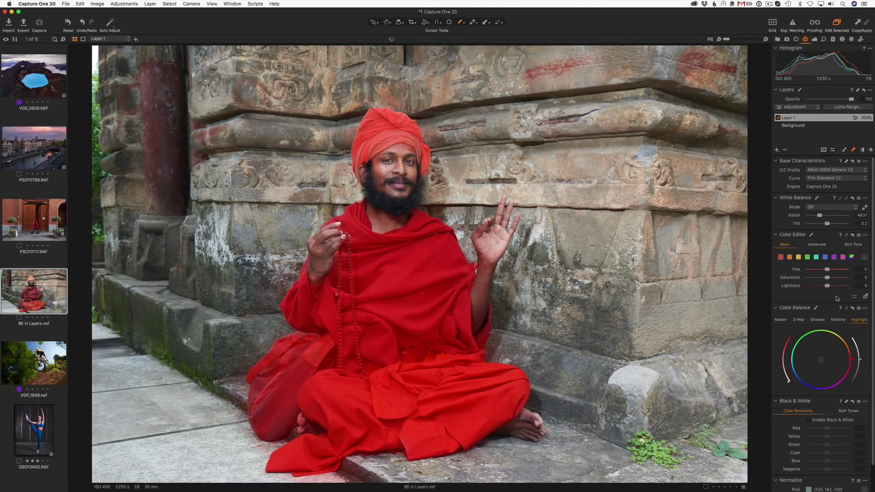
key("m")
left_click_drag(827, 286, 819, 286)
left_click(690, 251)
left_click_drag(753, 284, 772, 283)
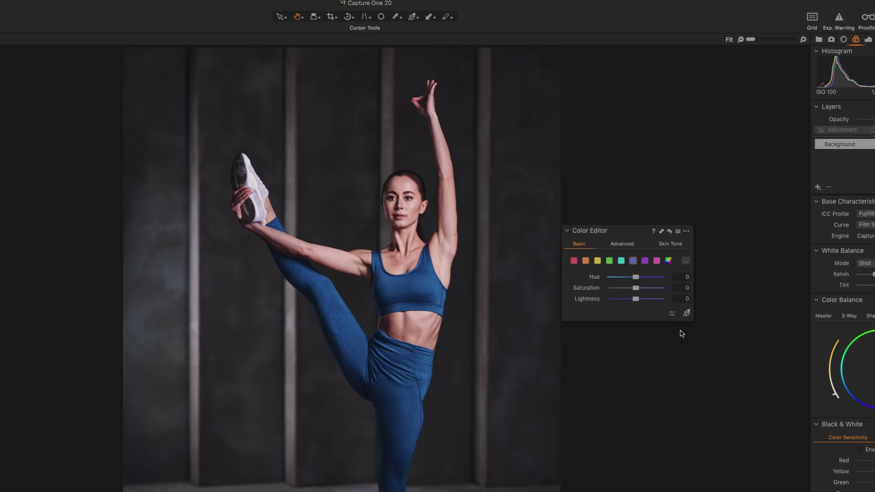
Switch to the Direct Color Editor and sample the blue of the dancer's top
left_click(686, 313)
left_click(414, 21)
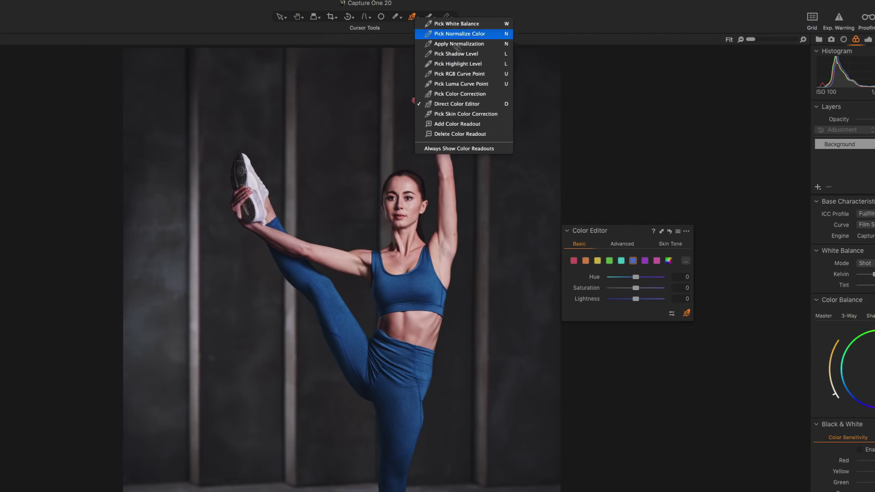
left_click(494, 104)
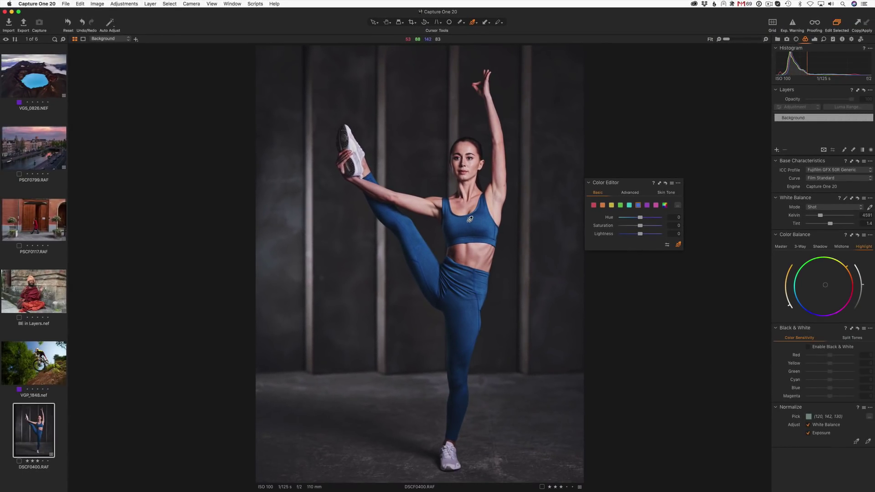
left_click(468, 220)
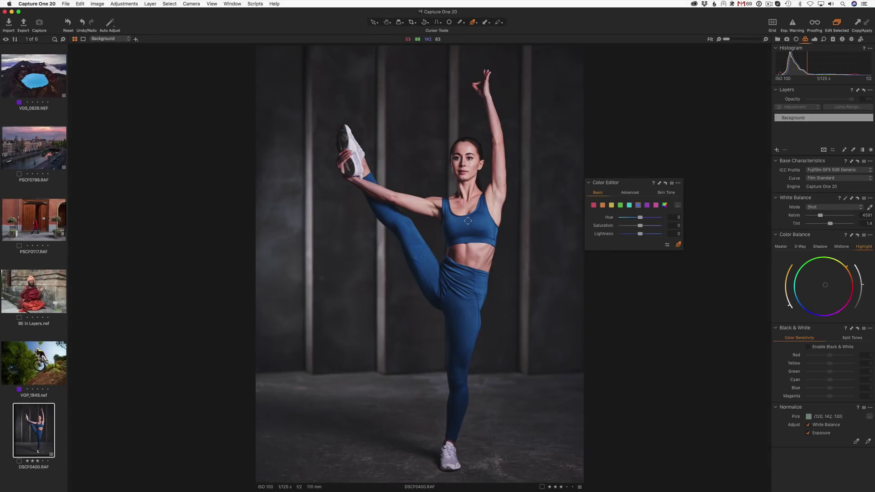
Desaturate, then boost and hue-shift the outfit's colour, ending on a vivid blue
left_click_drag(468, 221, 467, 273)
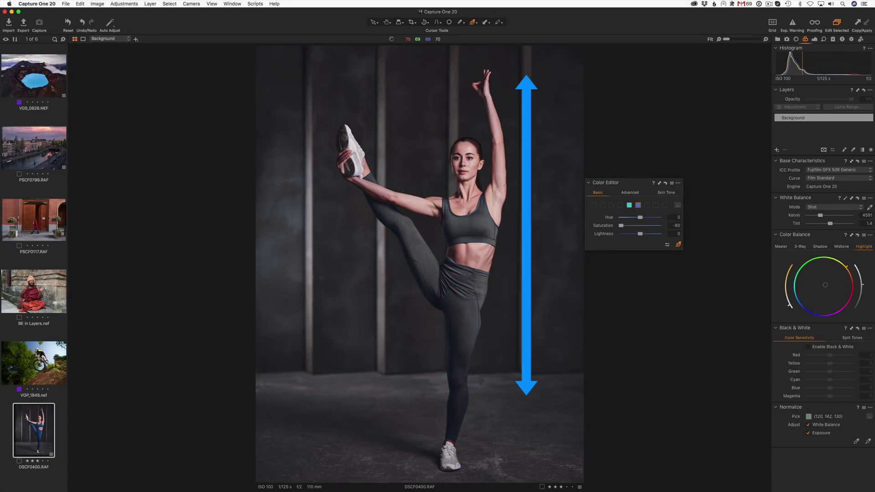
left_click_drag(467, 214, 468, 150)
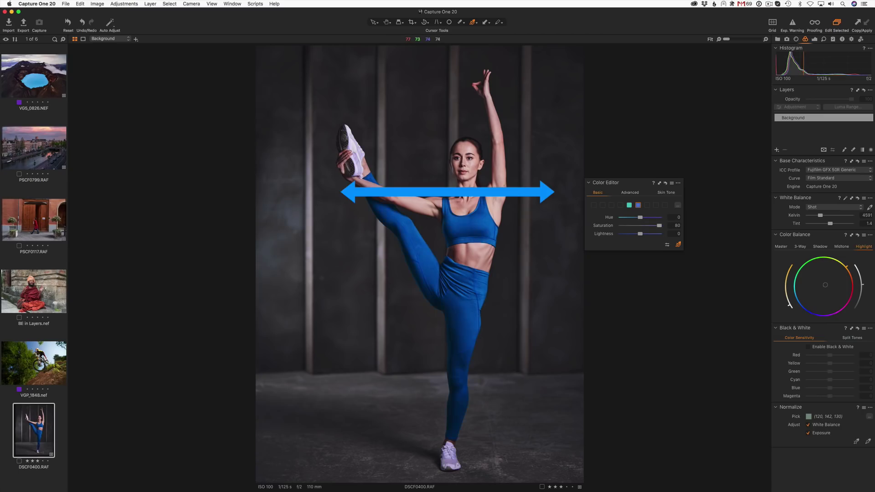
left_click_drag(382, 192, 449, 191)
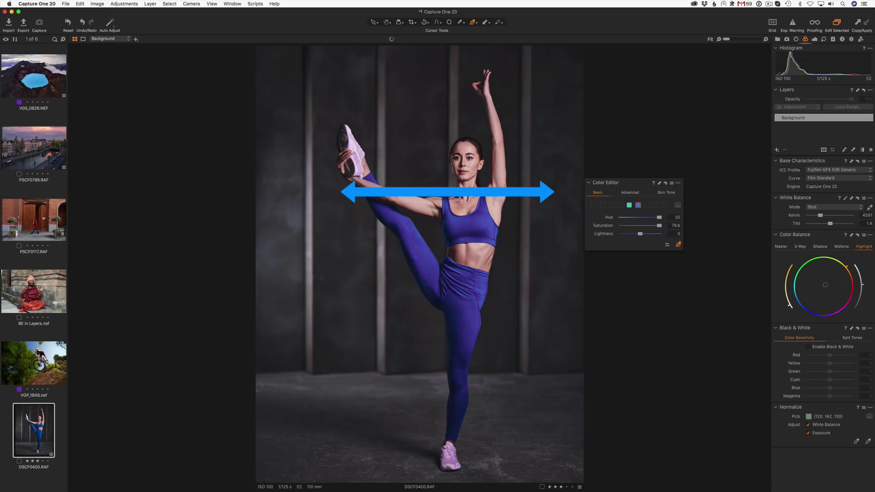
left_click_drag(542, 192, 490, 214)
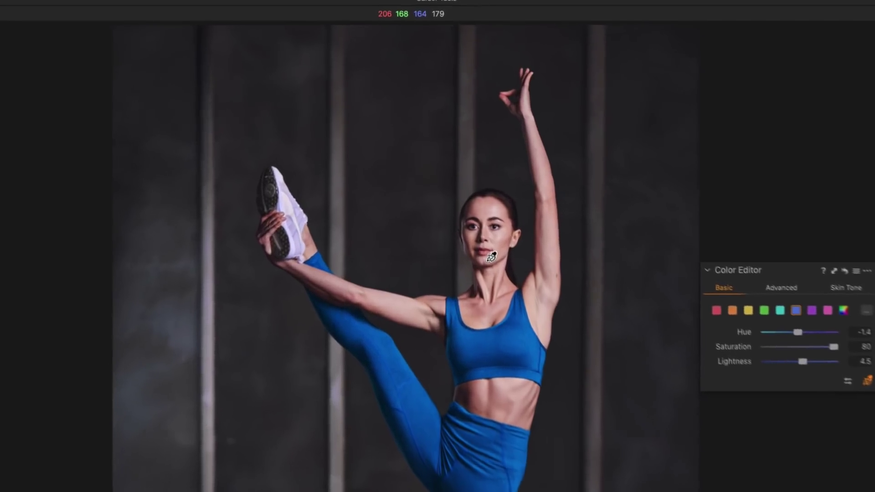
Keep horizontal movement controlling hue and lower the editing Sensitivity to about 30
right_click(491, 257)
left_click(488, 259)
left_click(492, 259)
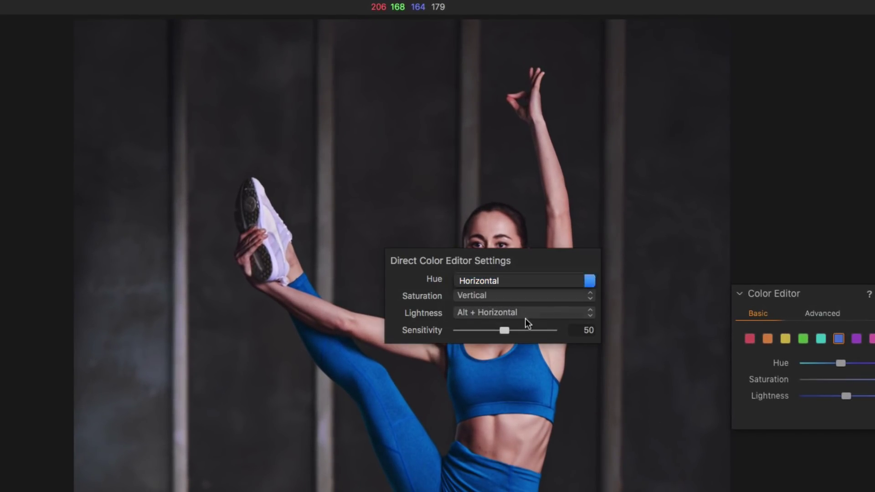
mouse_move(505, 330)
left_mouse_down()
mouse_move(484, 331)
mouse_move(504, 332)
left_mouse_up()
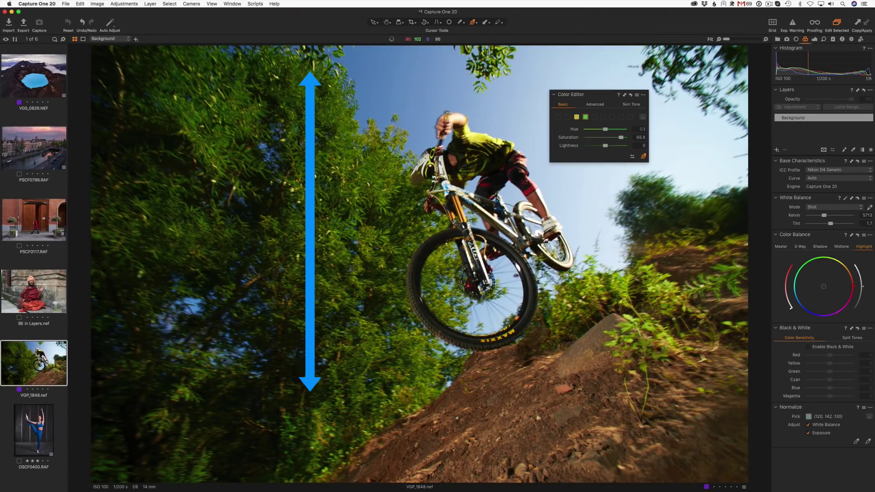
Desaturate the green foliage and orange dirt in the mountain-bike photo
mouse_move(310, 171)
left_mouse_down()
mouse_move(310, 263)
mouse_move(312, 167)
mouse_move(278, 167)
mouse_move(310, 167)
left_mouse_up()
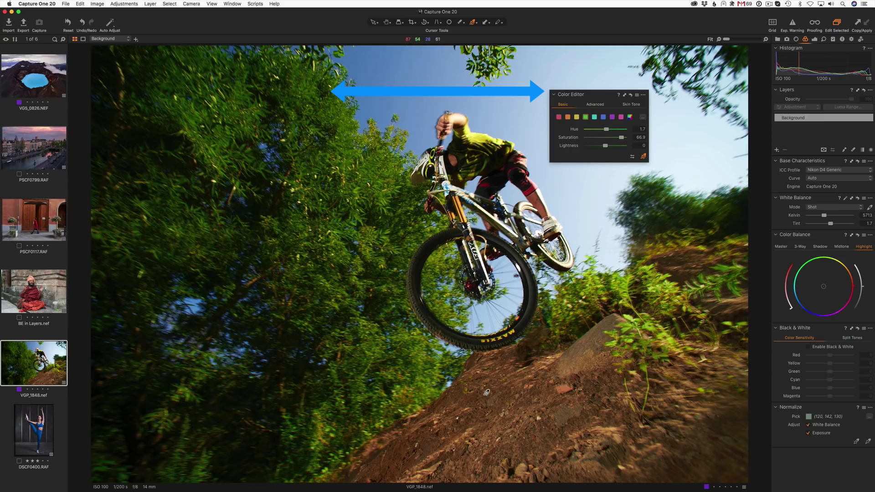
left_click_drag(485, 393, 483, 405)
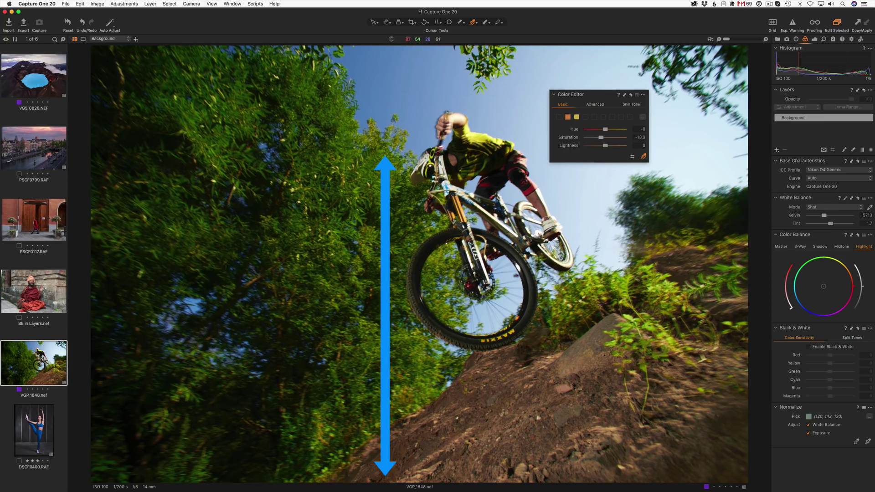
left_click_drag(484, 392, 484, 395)
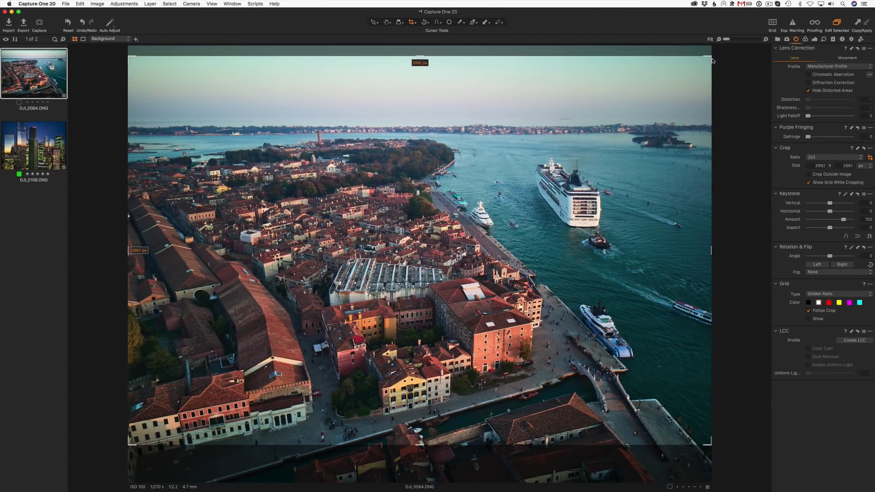
Shrink the crop from the top-right and right edges, resize it around centre, and rotate slightly to level it
left_click_drag(710, 57, 682, 76)
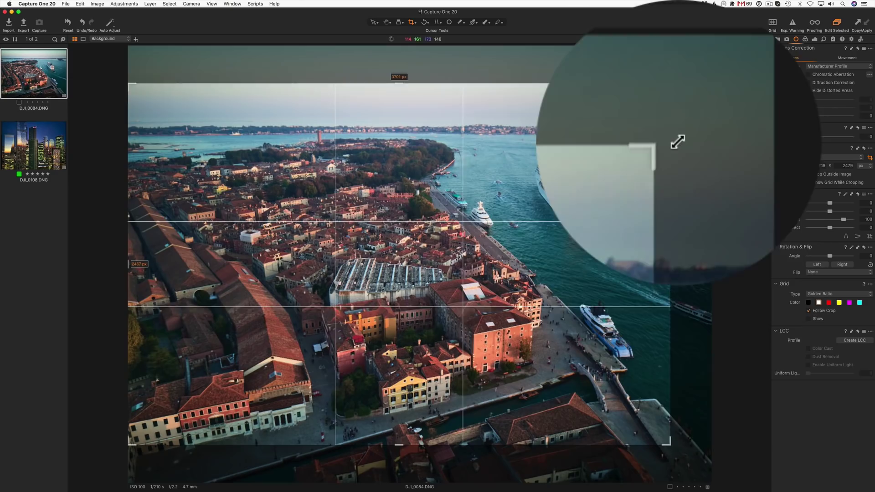
left_click_drag(683, 263, 706, 260)
left_click_drag(704, 70, 684, 72)
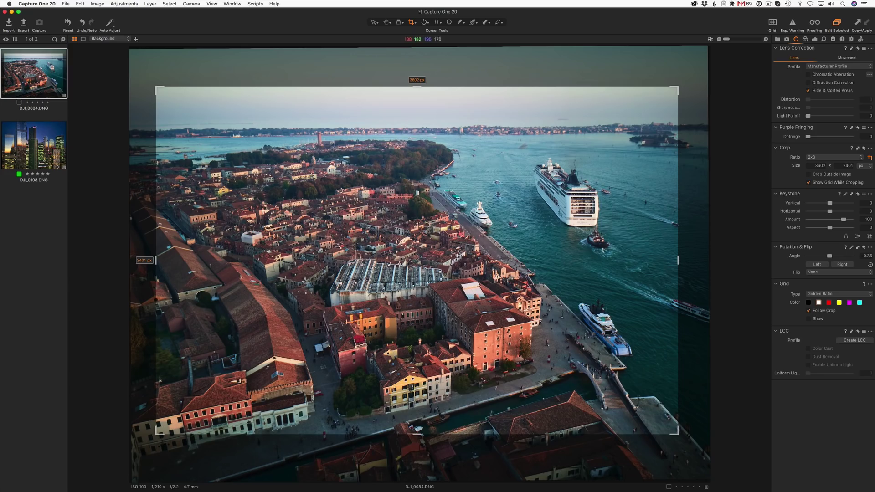
left_click_drag(473, 175, 470, 182)
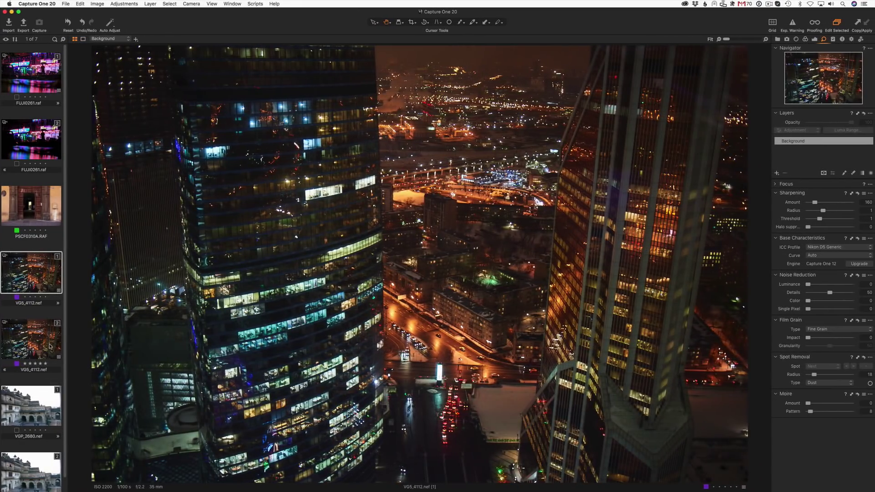
Show both night-traffic versions side by side at 400% on the cars and switch between them
key("shift+Down")
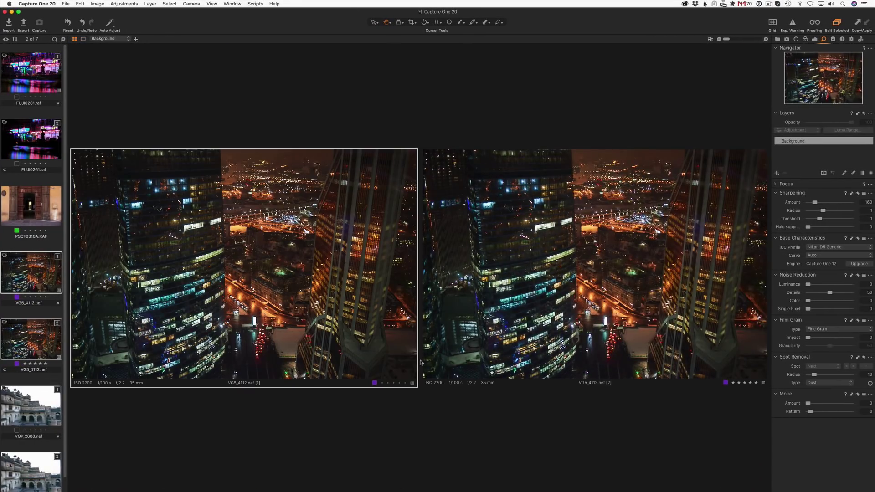
scroll(298, 366, "up", 5)
left_click_drag(263, 364, 285, 260)
scroll(265, 360, "up", 5)
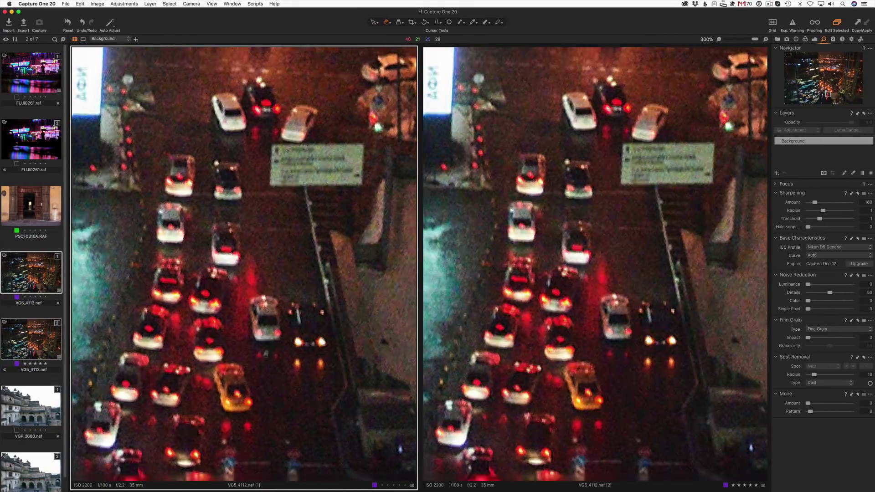
scroll(319, 269, "up", 3)
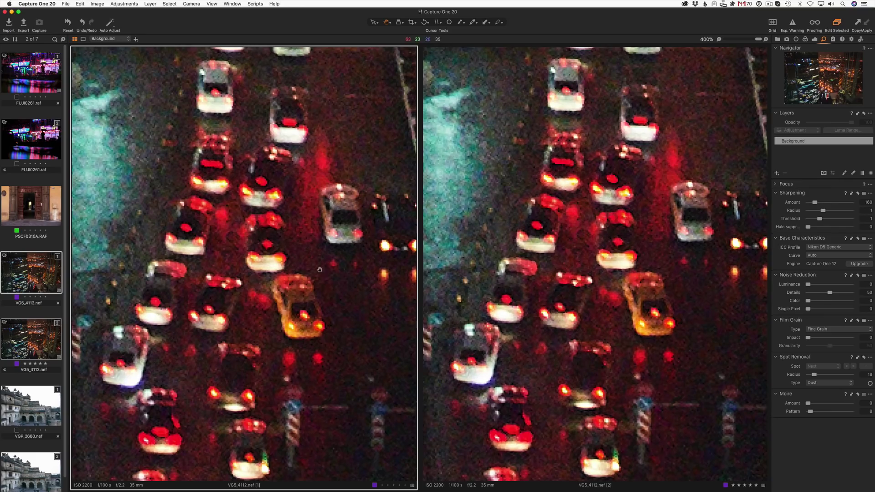
left_click_drag(320, 269, 328, 255)
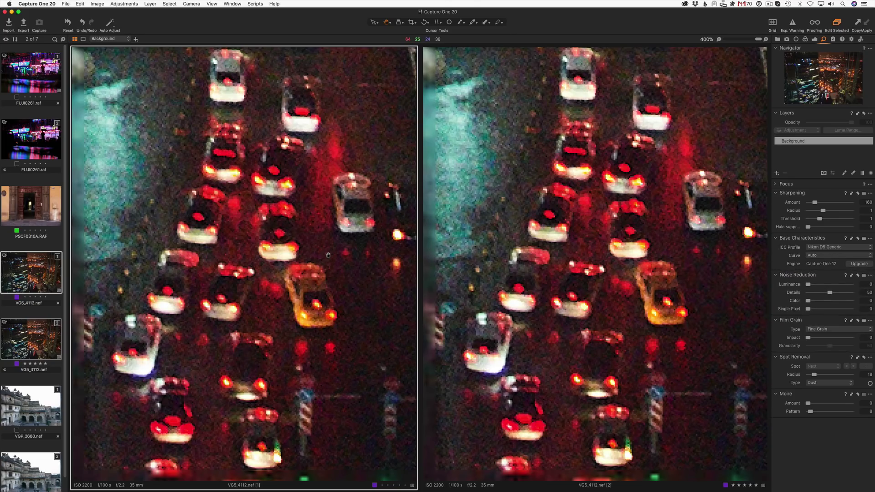
left_click(745, 293)
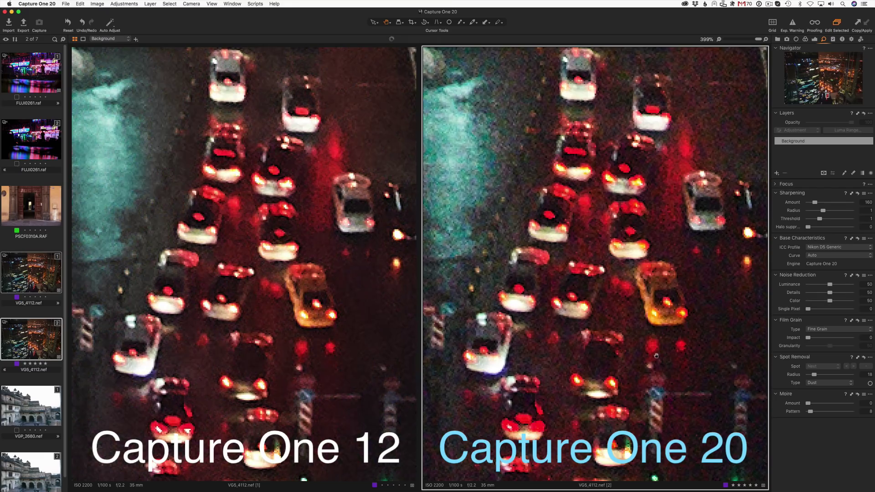
left_click(383, 332)
key("Right")
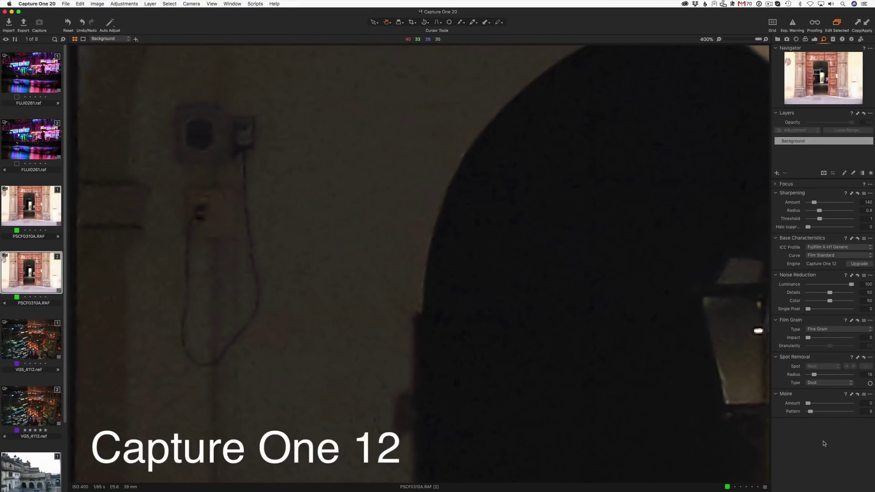
Flip between the Capture One 12 and 20 versions of the doorway and wall photos
key("Left")
key("Right")
key("Left")
key("Right")
key("Left")
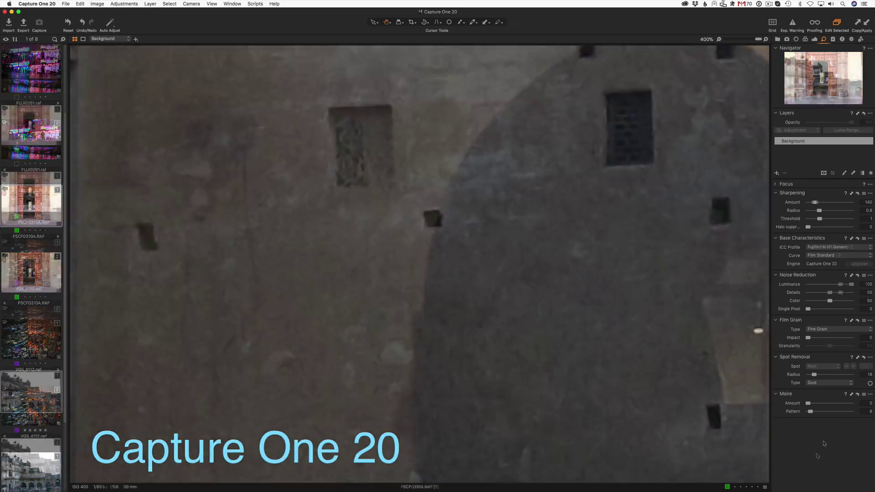
key("Left")
key("Right")
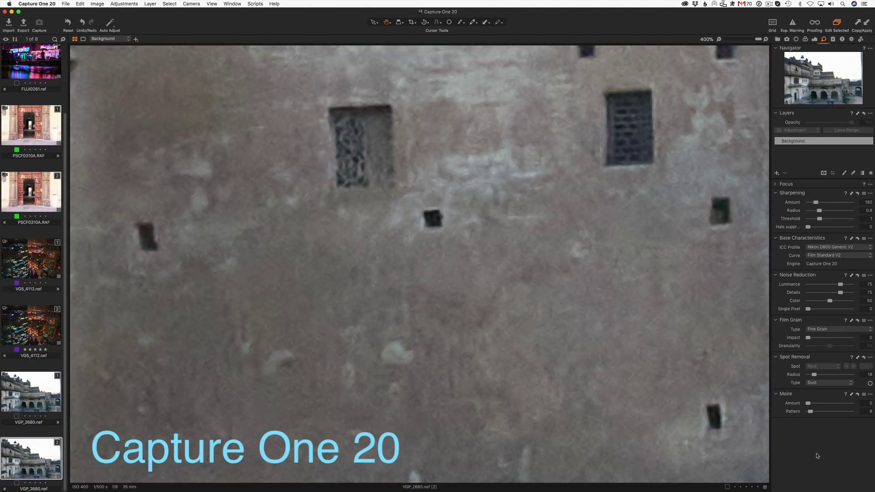
key("Left")
key("Right")
key("Left")
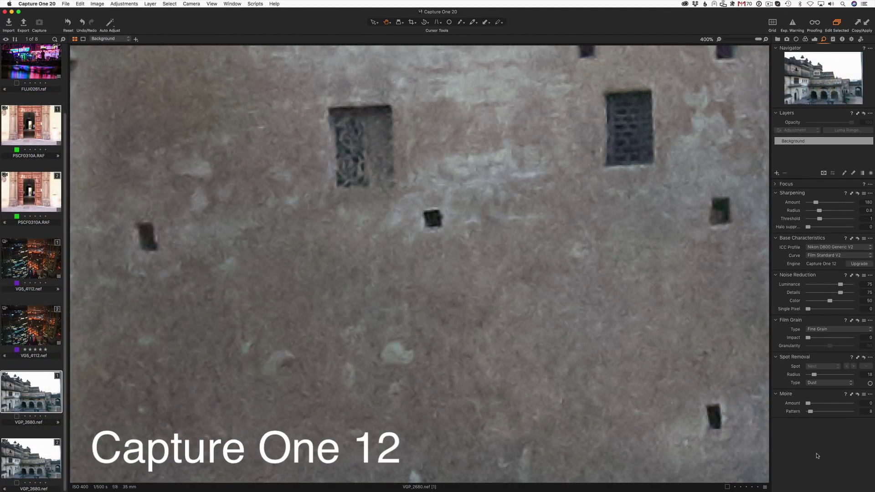
key("Right")
key("Left")
key("Right")
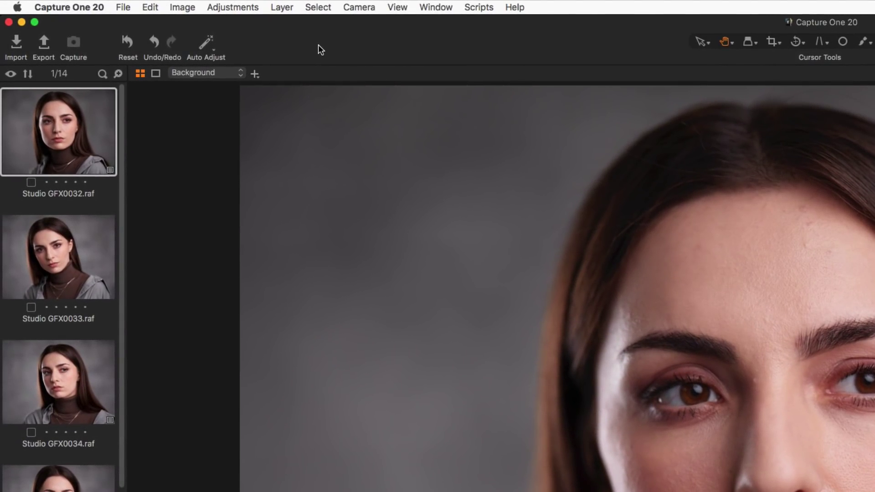
Turn on Select Next When, then give GFX0032 five stars and GFX0033 four stars
left_click(322, 5)
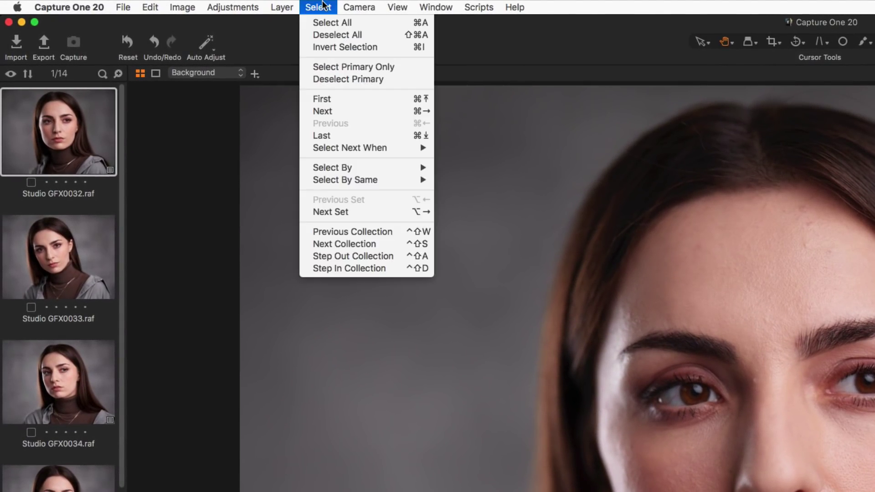
mouse_move(399, 147)
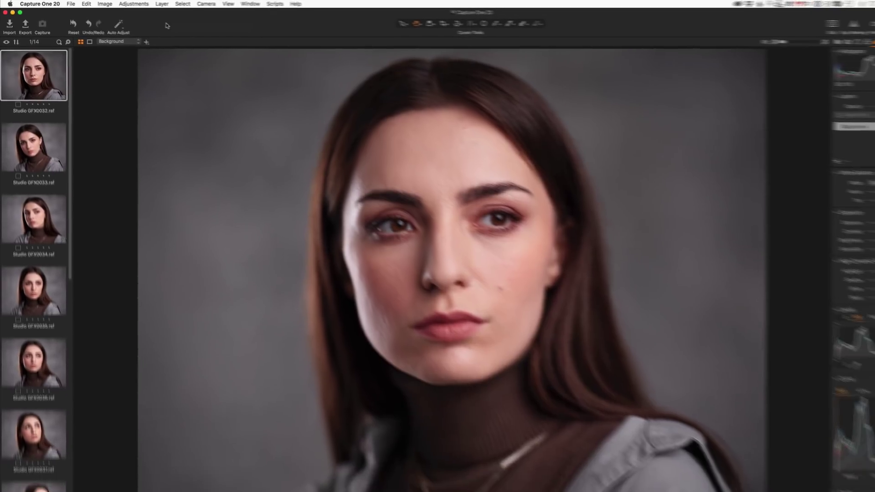
key("5")
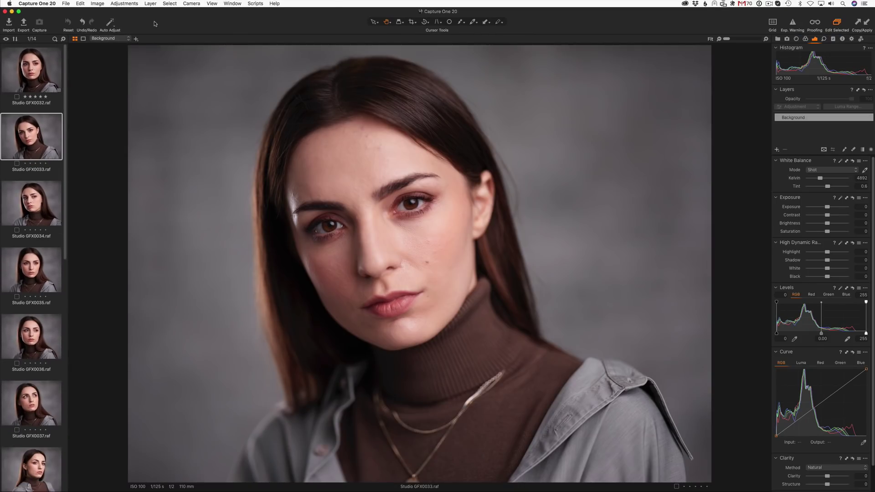
key("4")
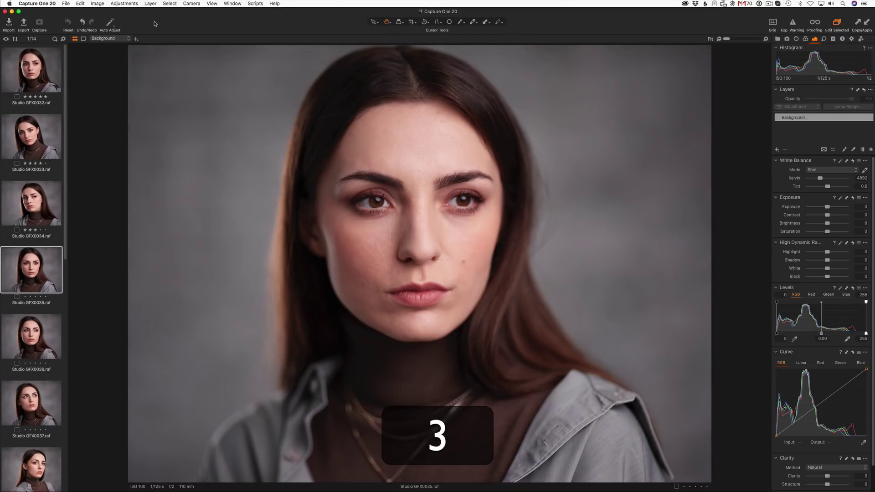
Tag GFX0035, GFX0036 and GFX0037 green, red and yellow, and give GFX0038 five stars
key("plus")
key("minus")
key("asterisk")
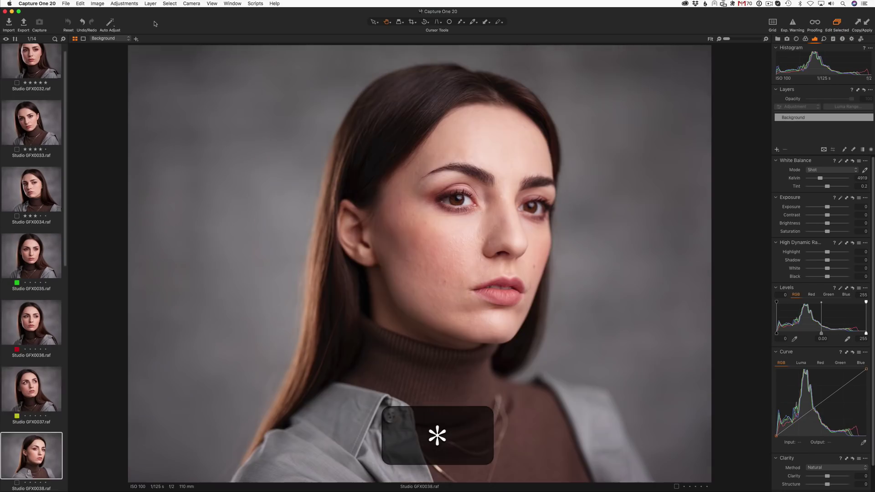
key("5")
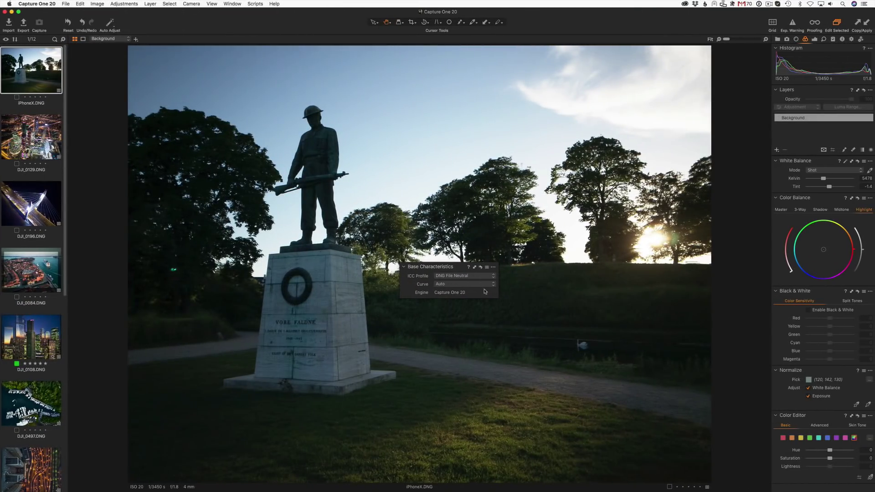
Set the Base Characteristics Curve to DNG Standard on each DJI Mavic 2 Pro photo
left_click(485, 284)
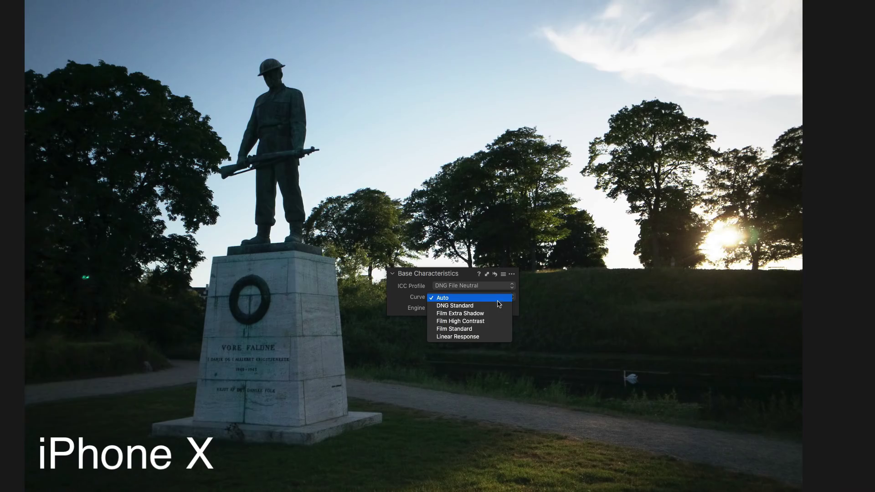
left_click(500, 298)
left_click(500, 298)
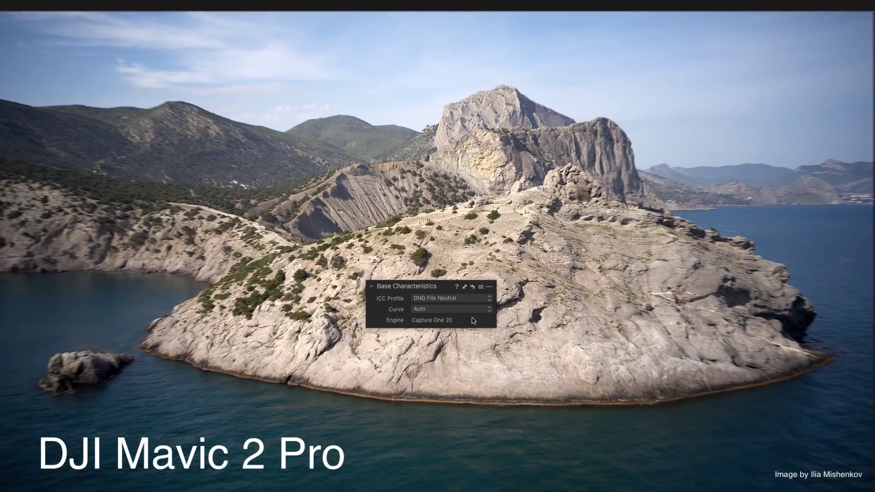
left_click(481, 284)
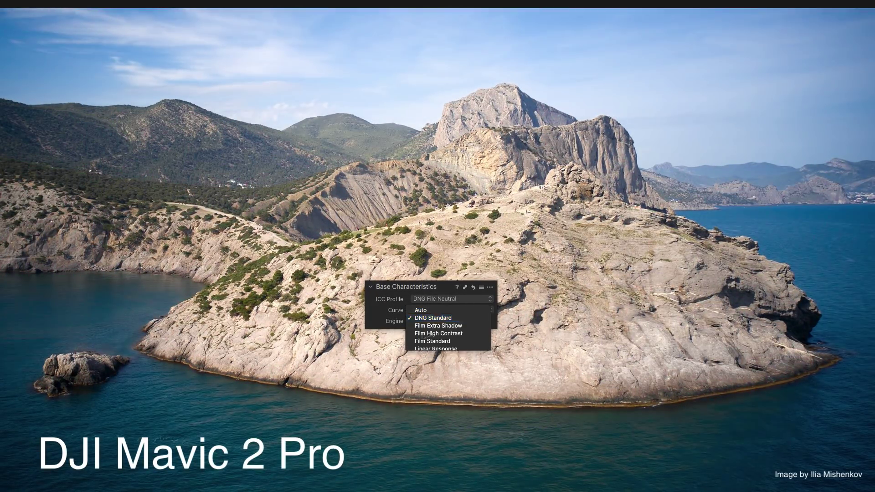
left_click(472, 318)
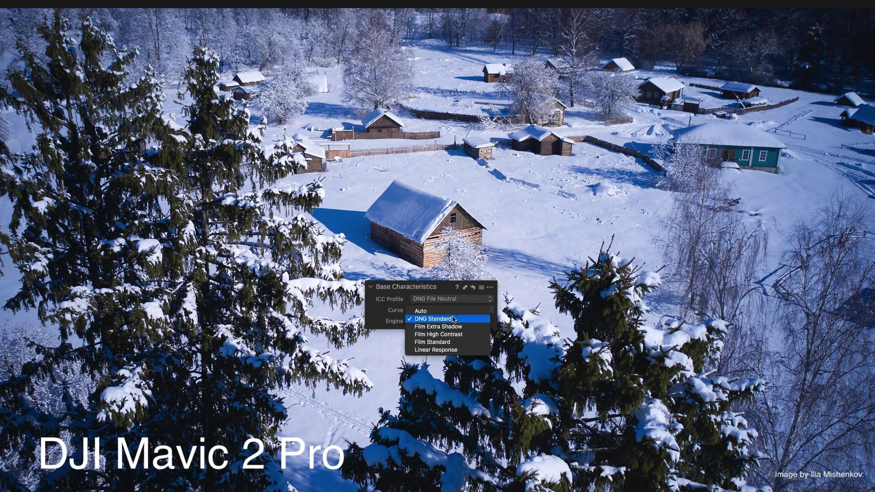
left_click(453, 318)
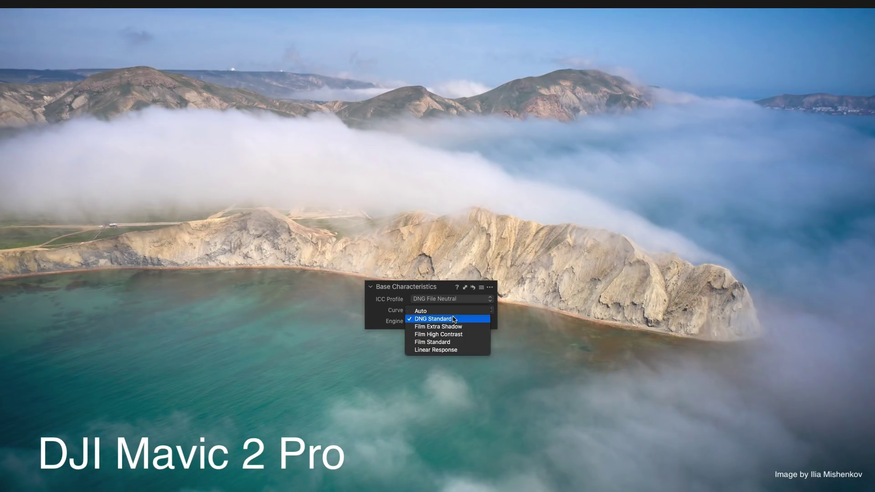
left_click(454, 318)
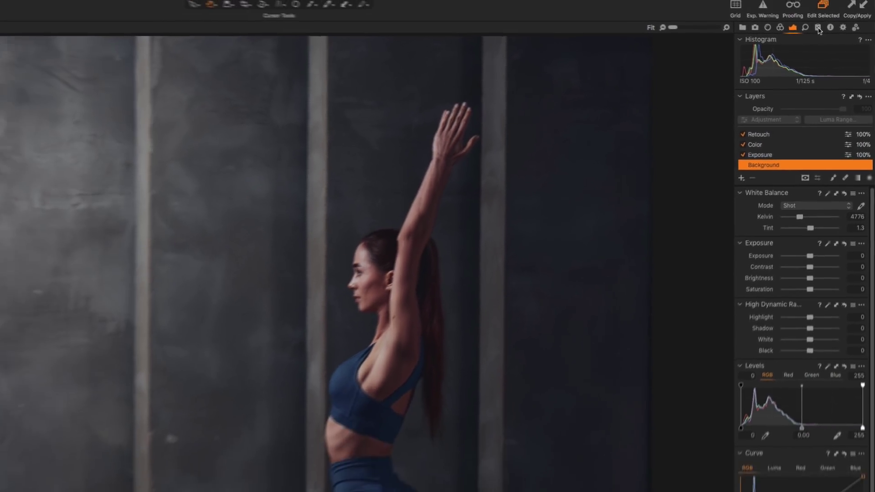
Paste DSCF0356's layers minus Retouch onto DSCF0357, then copy the dumbbell portrait's layers to the boxing one
left_click(796, 11)
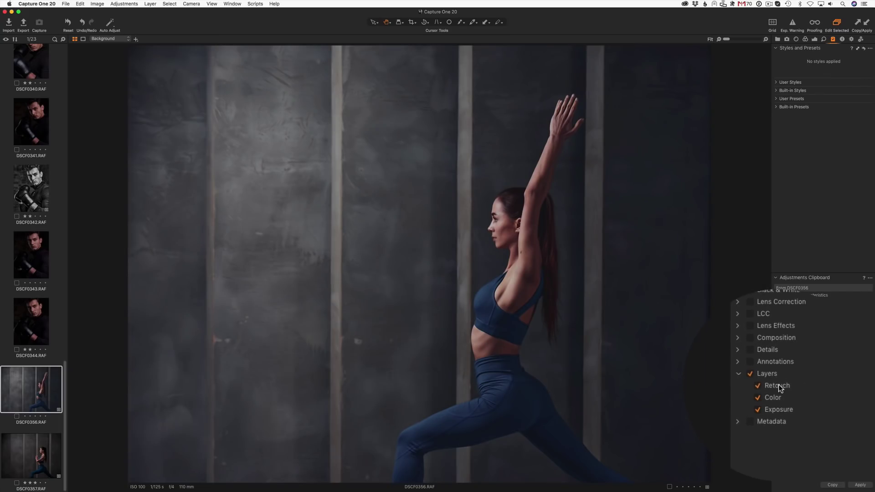
left_click(778, 384)
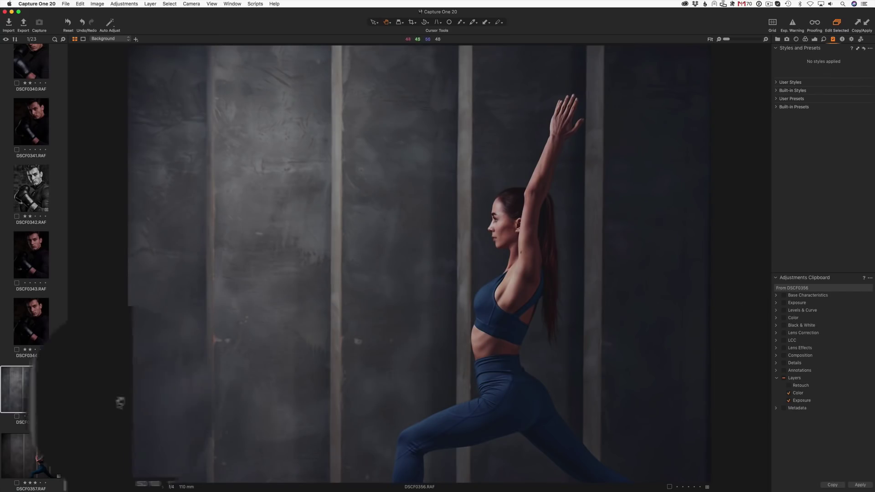
left_click(51, 442)
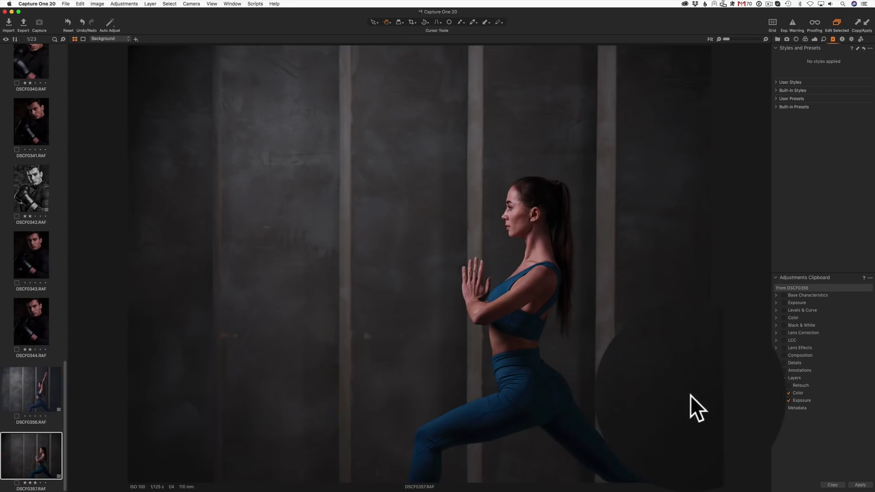
left_click(860, 484)
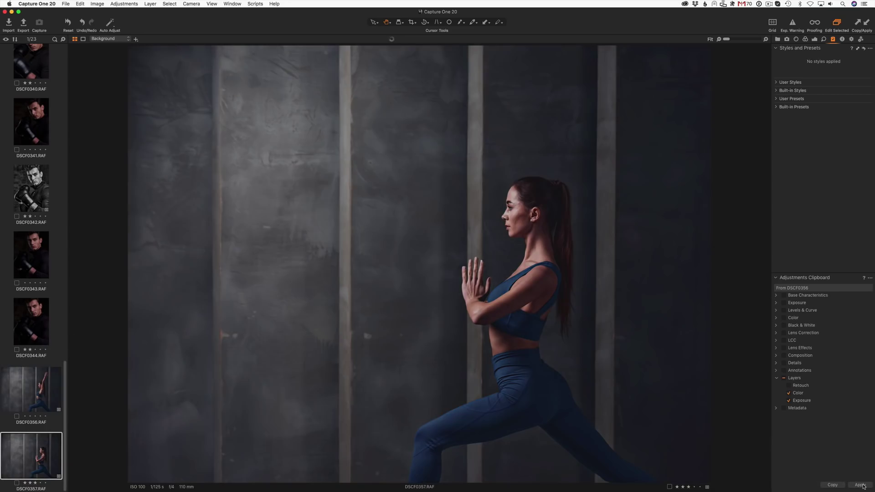
left_click(814, 38)
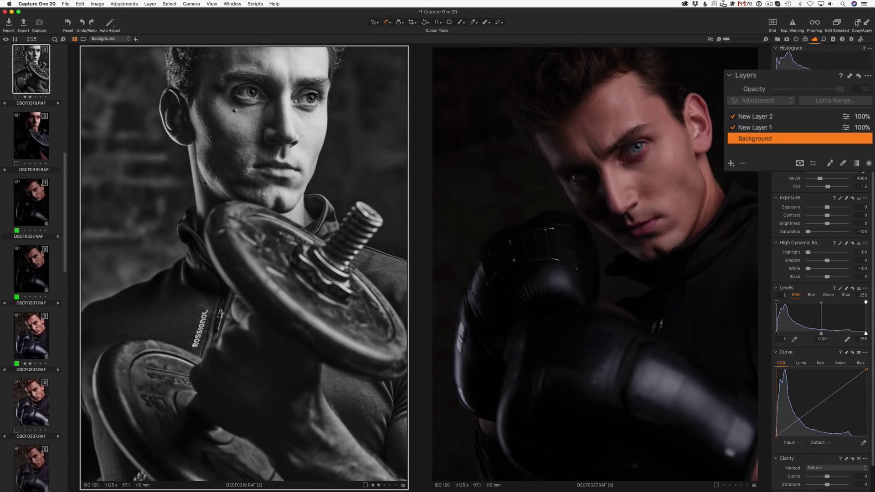
left_click(703, 180)
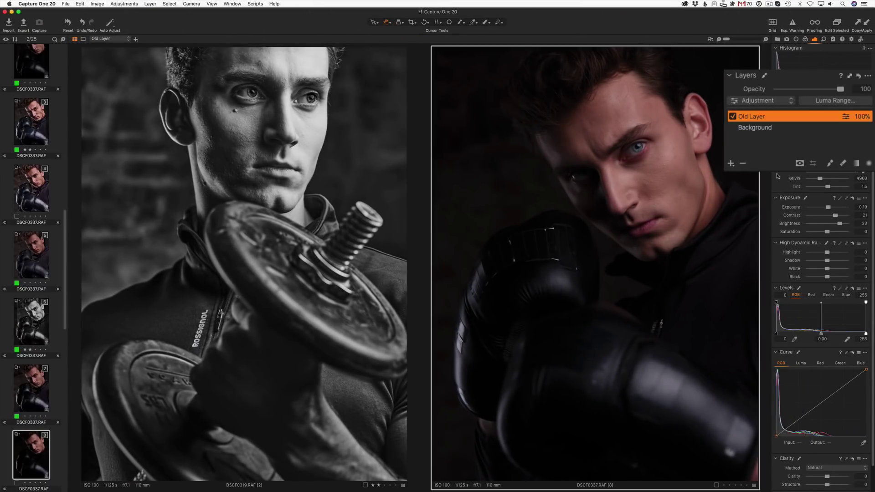
left_click(865, 23)
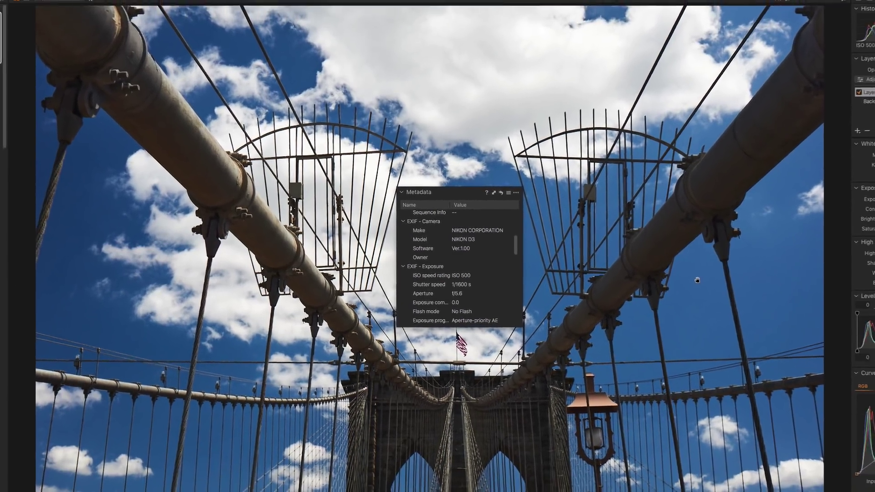
Compare the bridge and DJI_0751.DNG photos' metadata, preview a layer mask, and select Layer 1
key("Down")
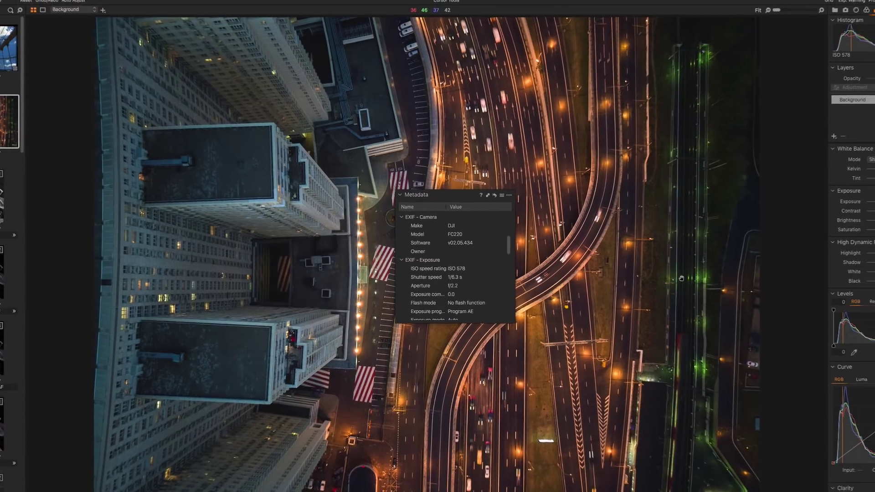
key("Up")
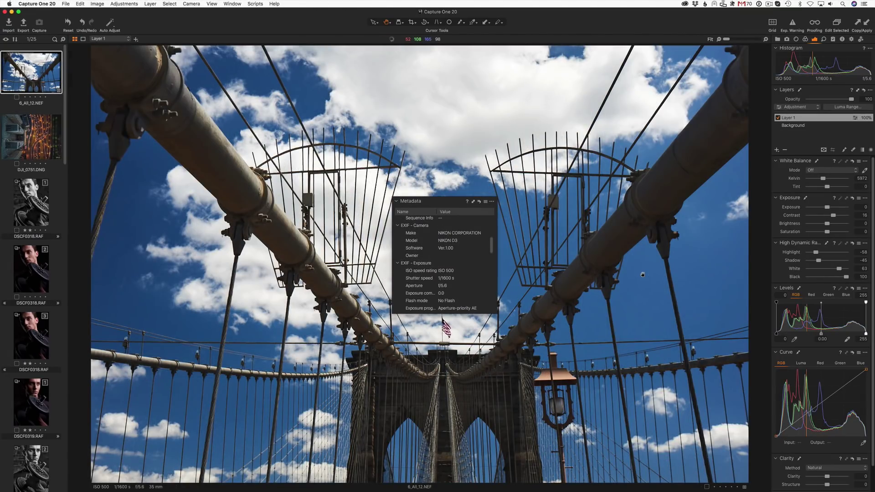
key("m")
key("m")
key("Down")
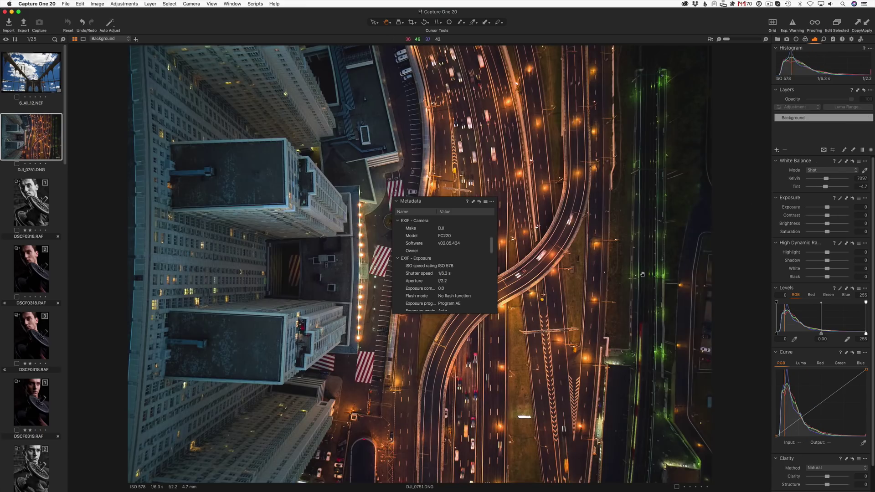
left_click(798, 118)
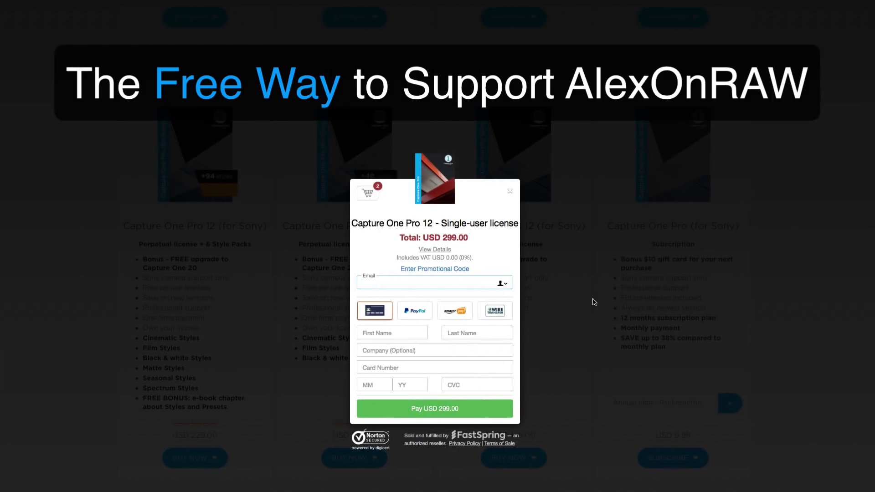
Enter the promotional code ALEXONRAW in the Coupon Code field and apply it
left_click(450, 269)
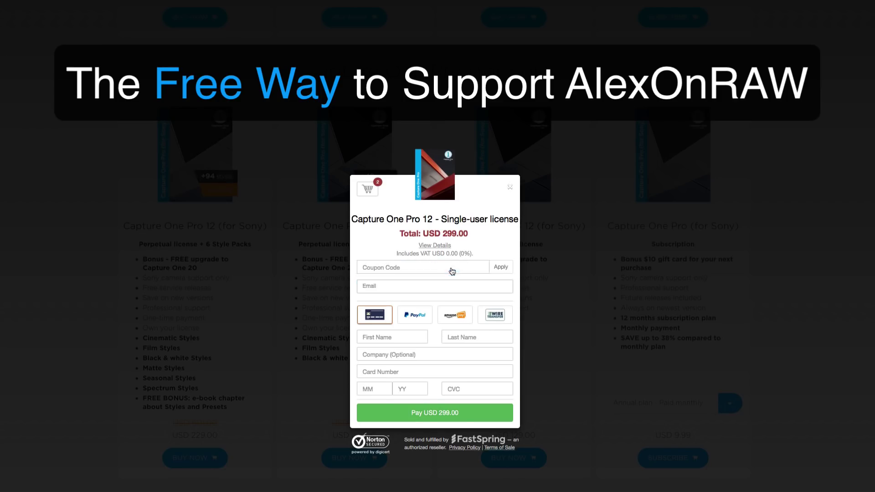
left_click(450, 268)
type("AL")
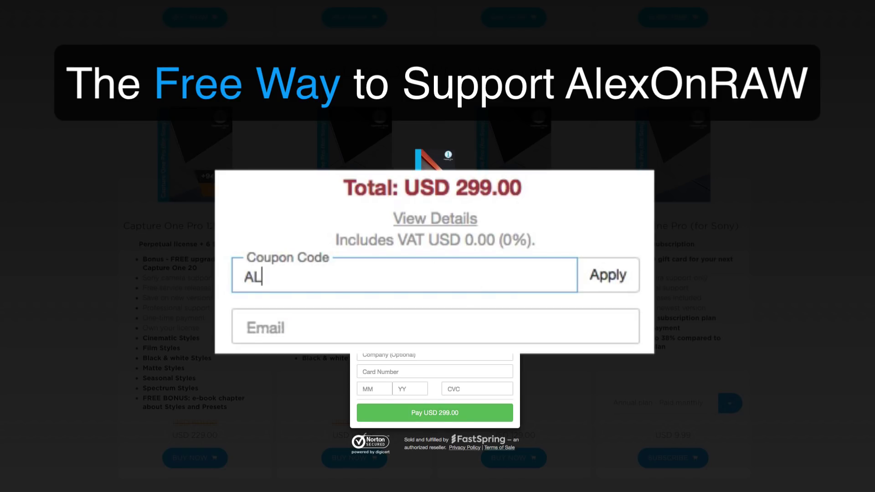
type("EXONRAW")
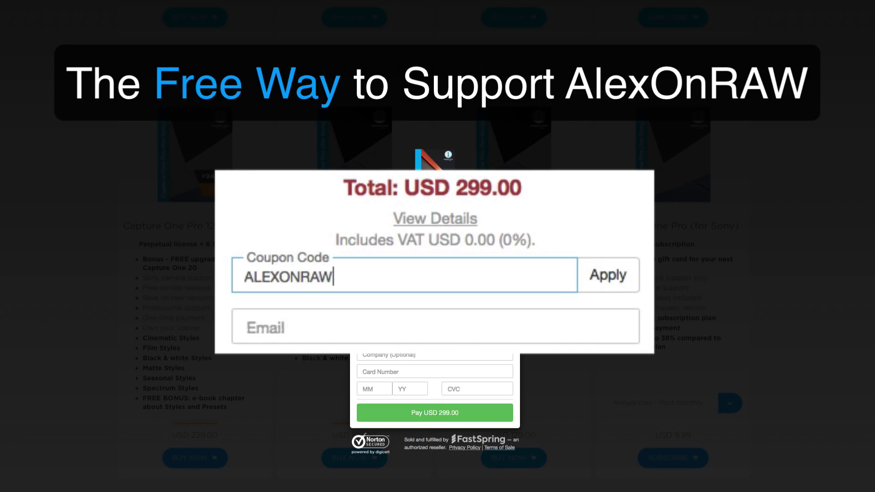
left_click(605, 283)
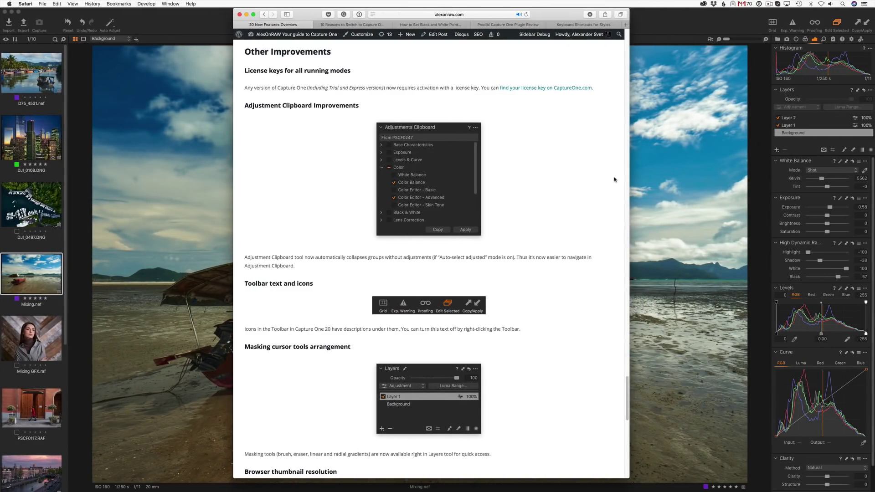
Read through the 10 Reasons and black-and-white-point articles, ending on the Prodibi plugin review
scroll(613, 179, "down", 10)
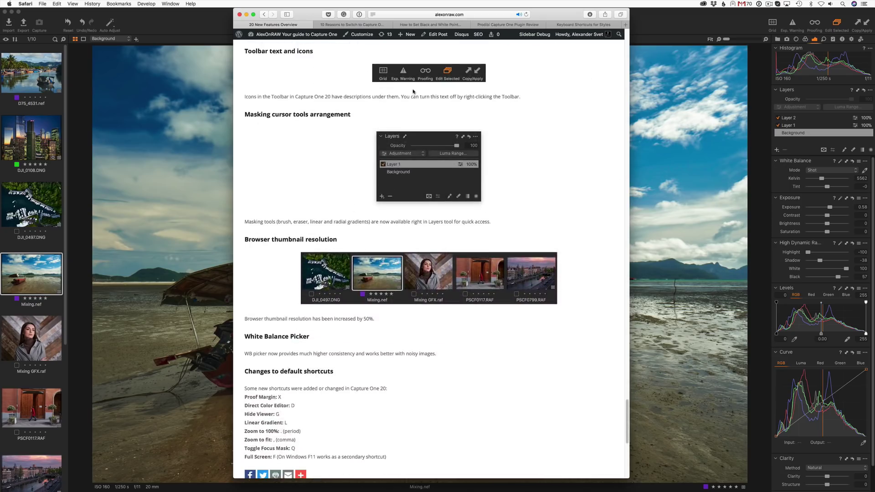
left_click(363, 25)
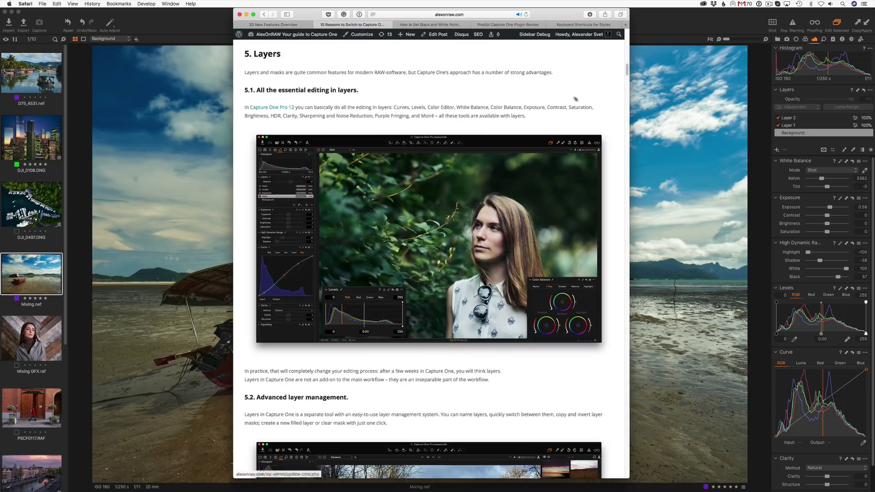
scroll(613, 113, "down", 15)
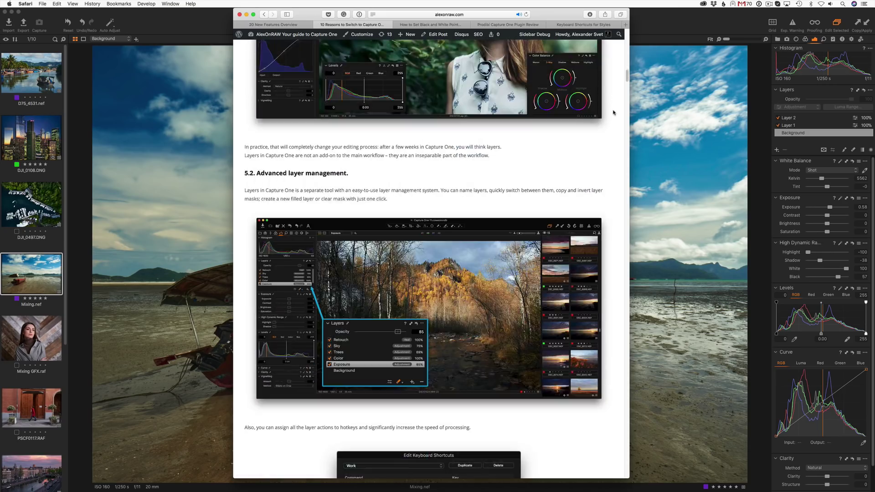
scroll(613, 113, "down", 20)
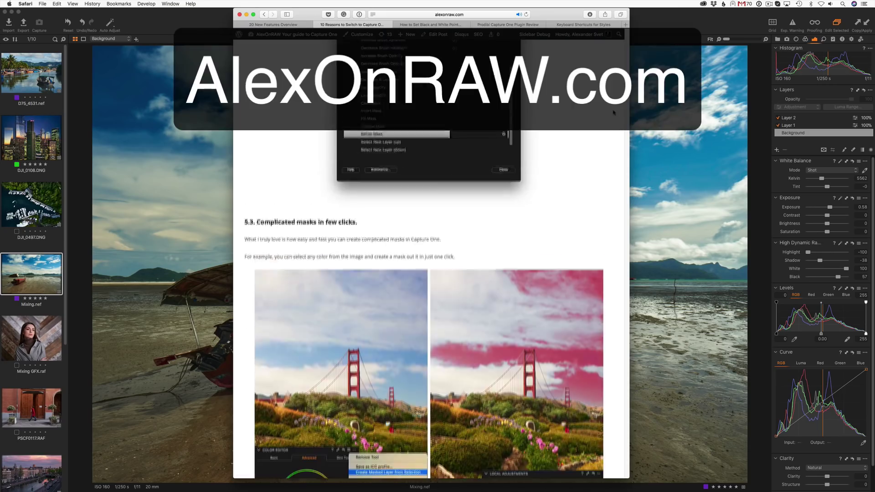
scroll(613, 113, "down", 20)
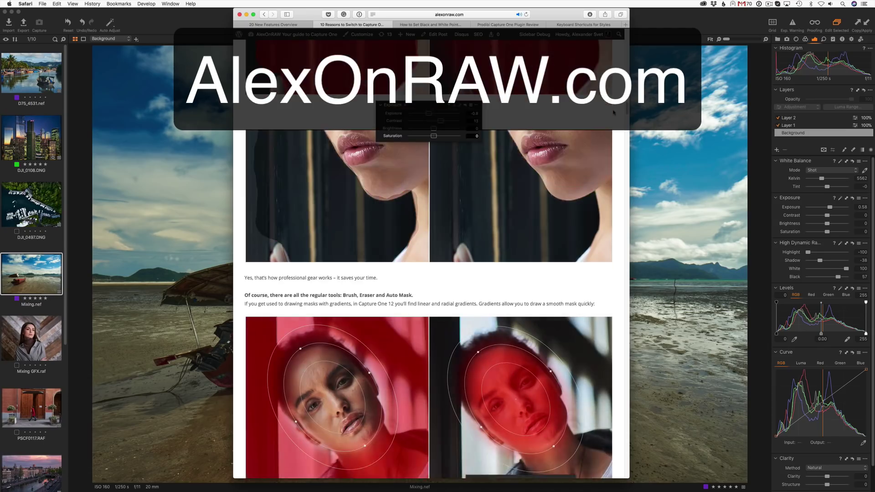
left_click(450, 24)
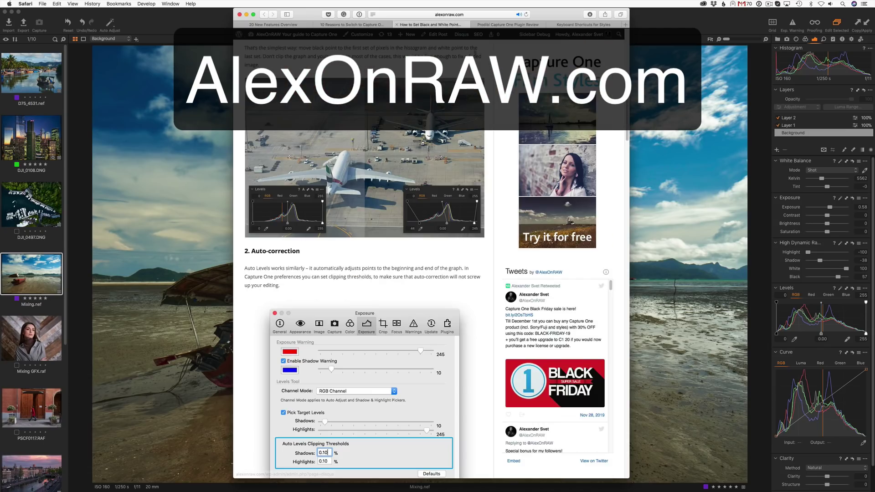
left_click(516, 25)
scroll(600, 178, "down", 5)
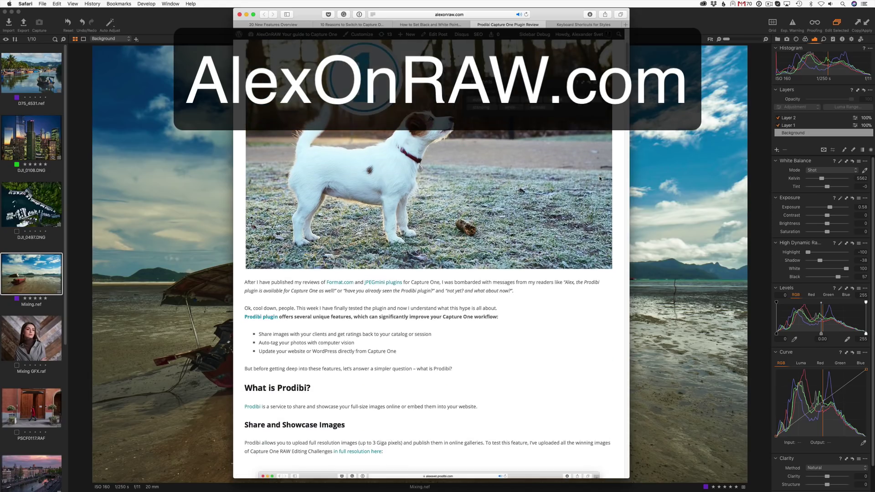